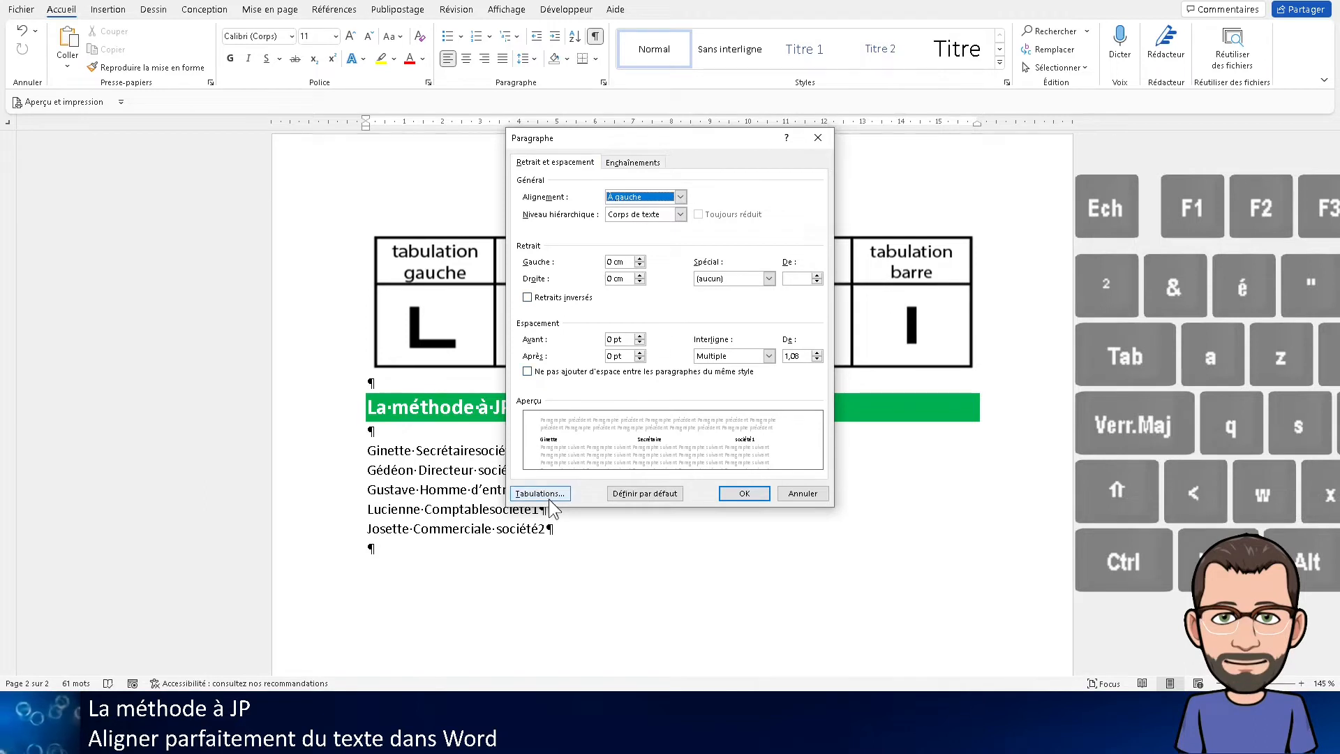
# Open the tab stop settings for the current paragraph and close them without making changes
pyautogui.click(535, 496)
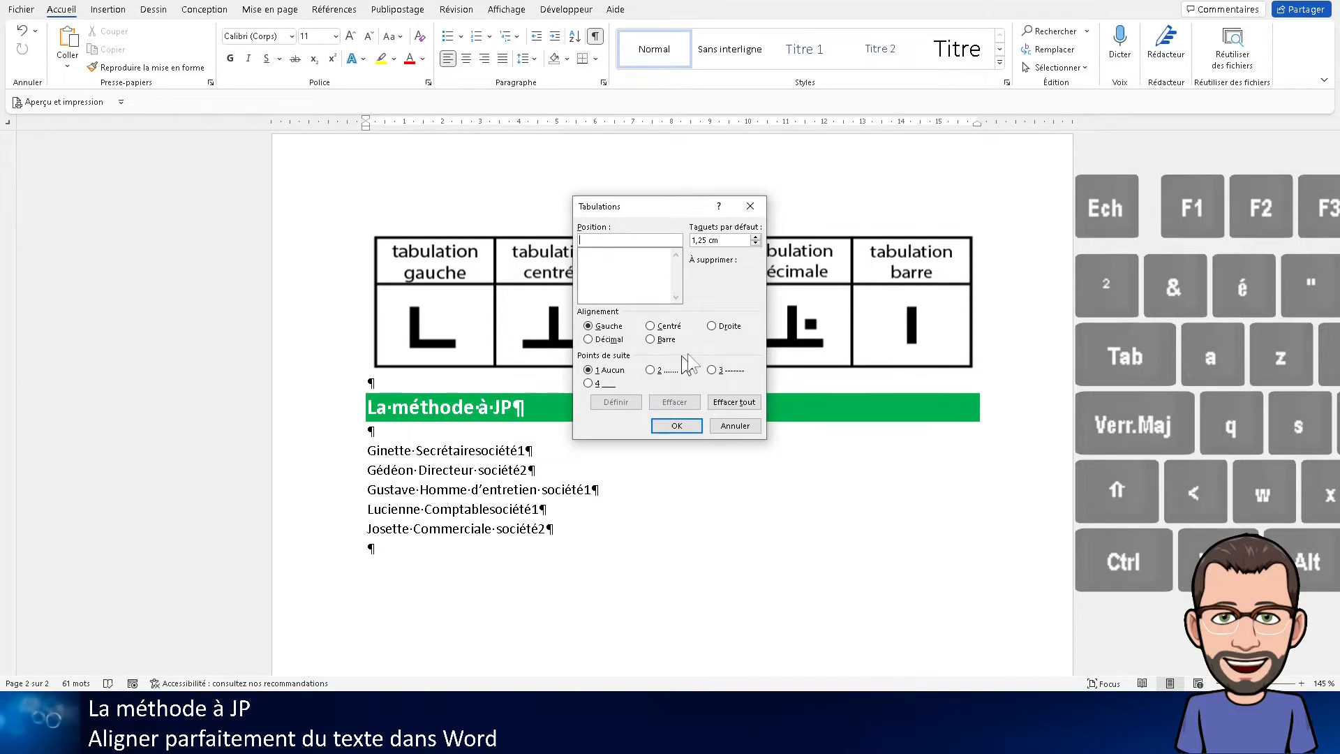
pyautogui.click(735, 426)
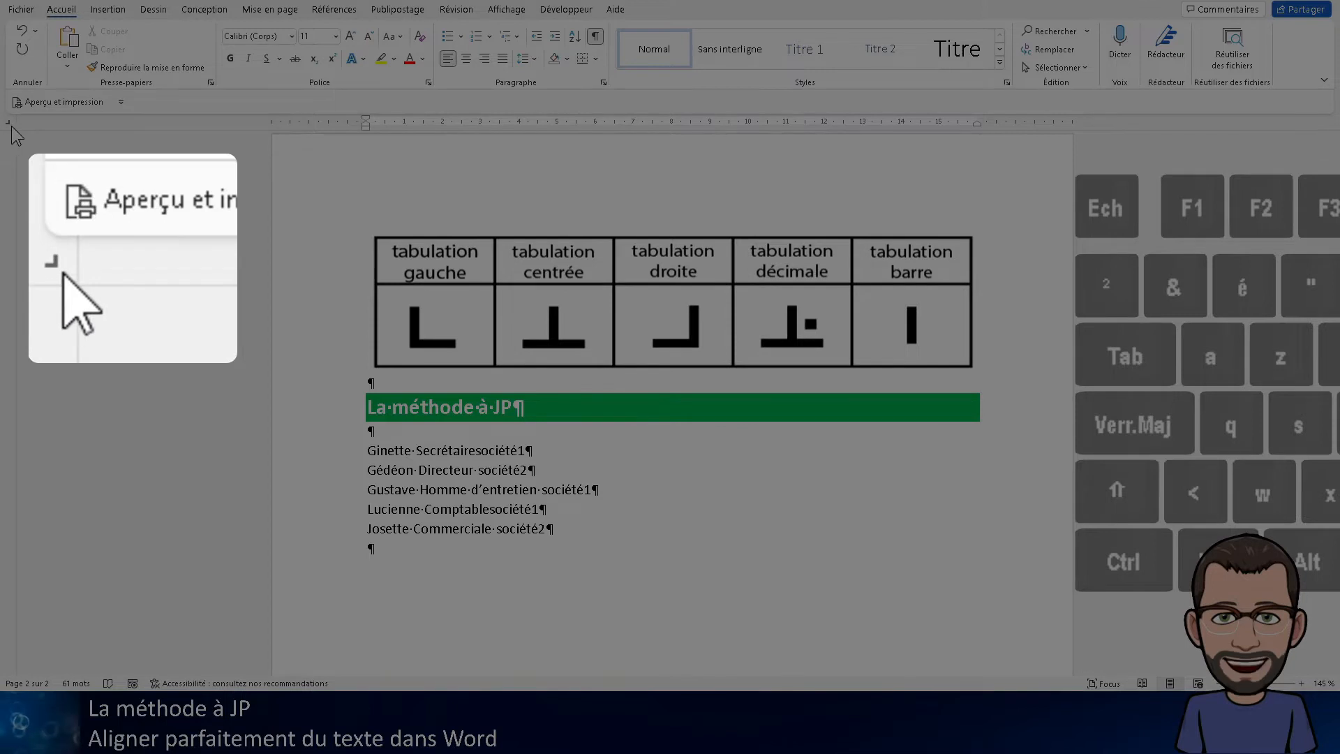
# Cycle the ruler's tab selector through its available tab and indent types, finishing on the left tab
pyautogui.click(9, 124)
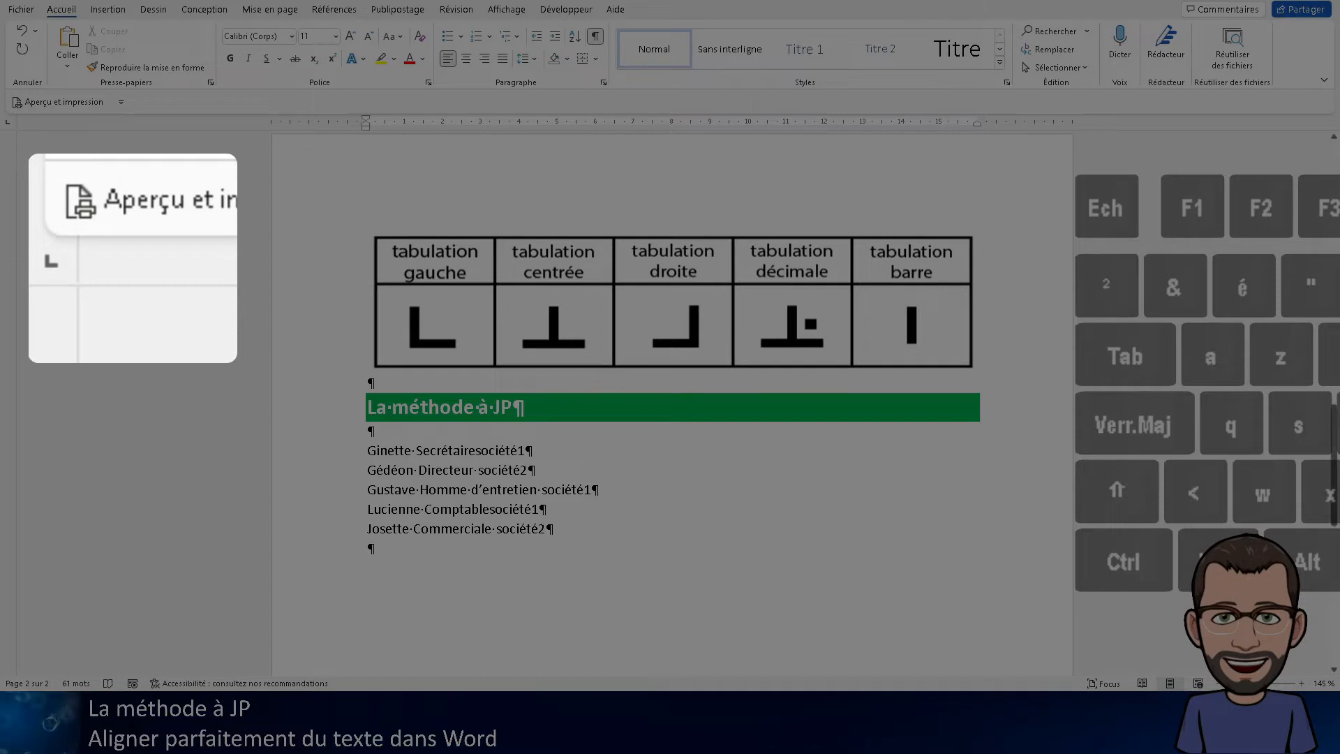
pyautogui.click(9, 123)
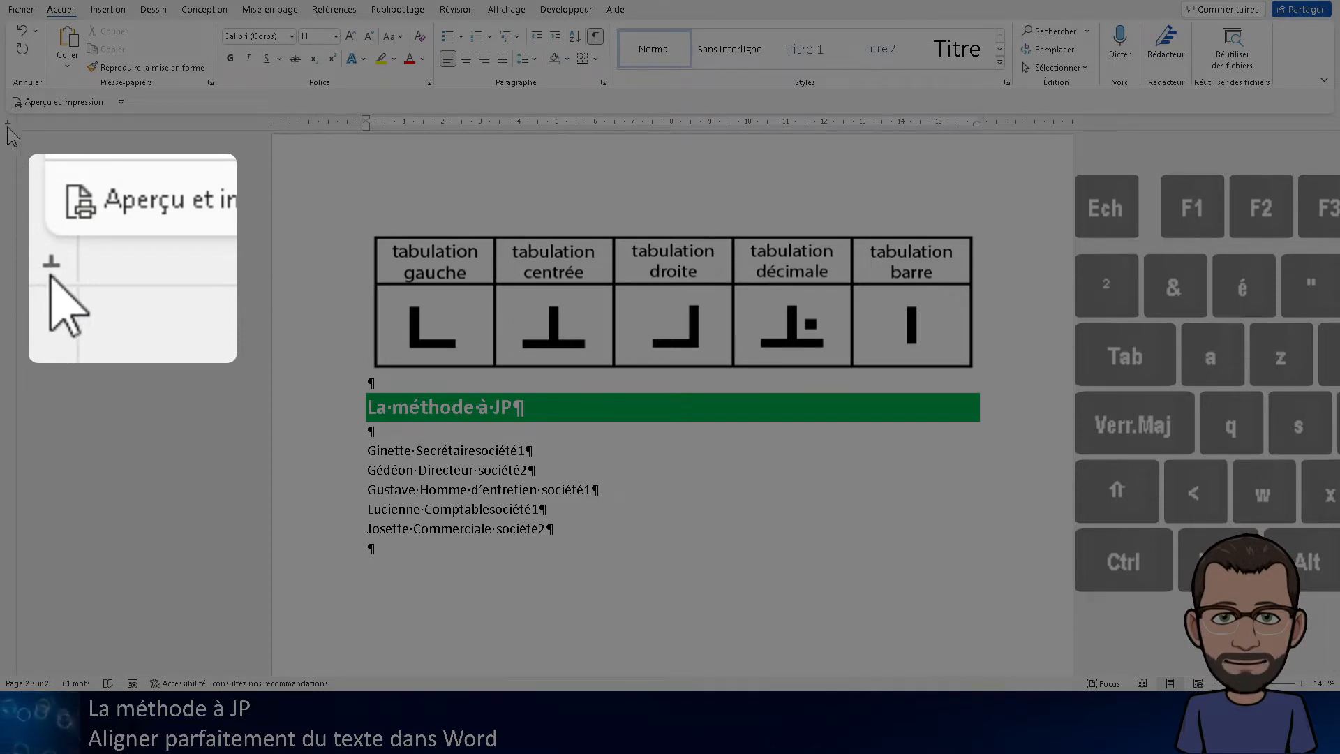
pyautogui.click(8, 126)
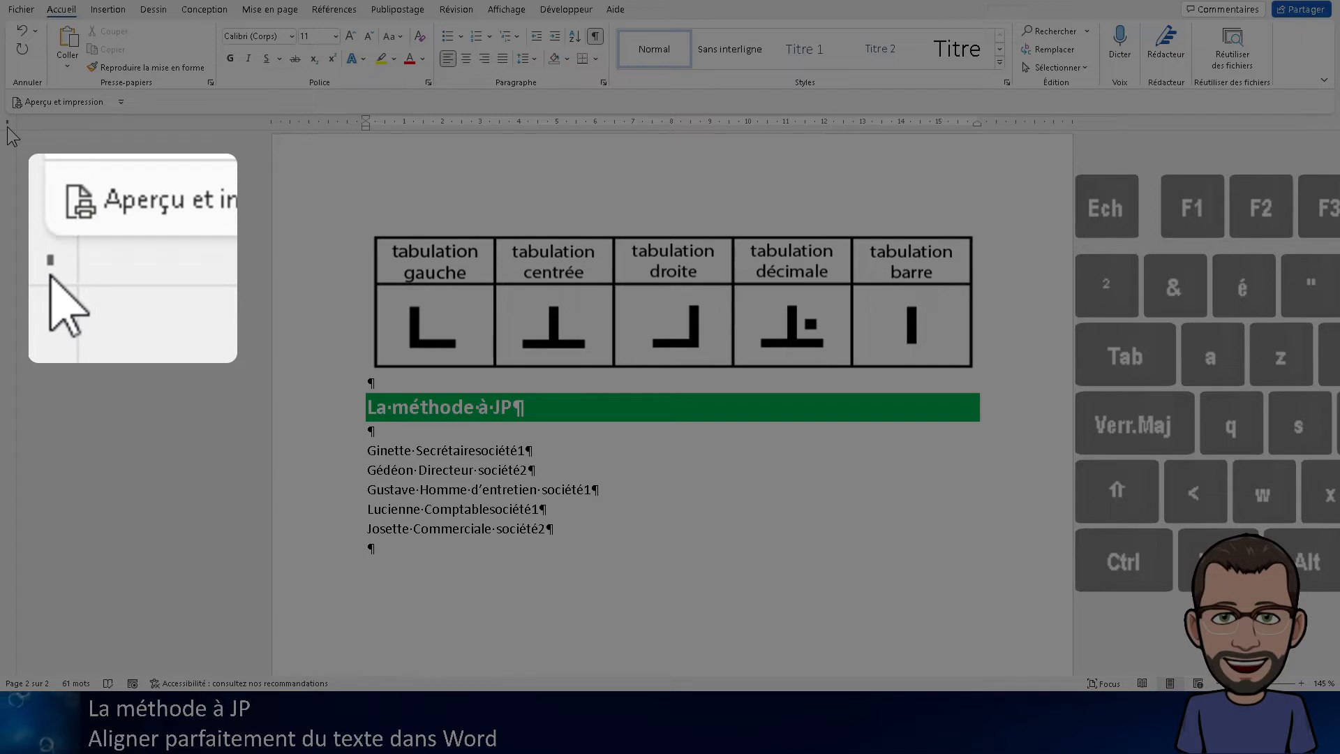
pyautogui.click(8, 125)
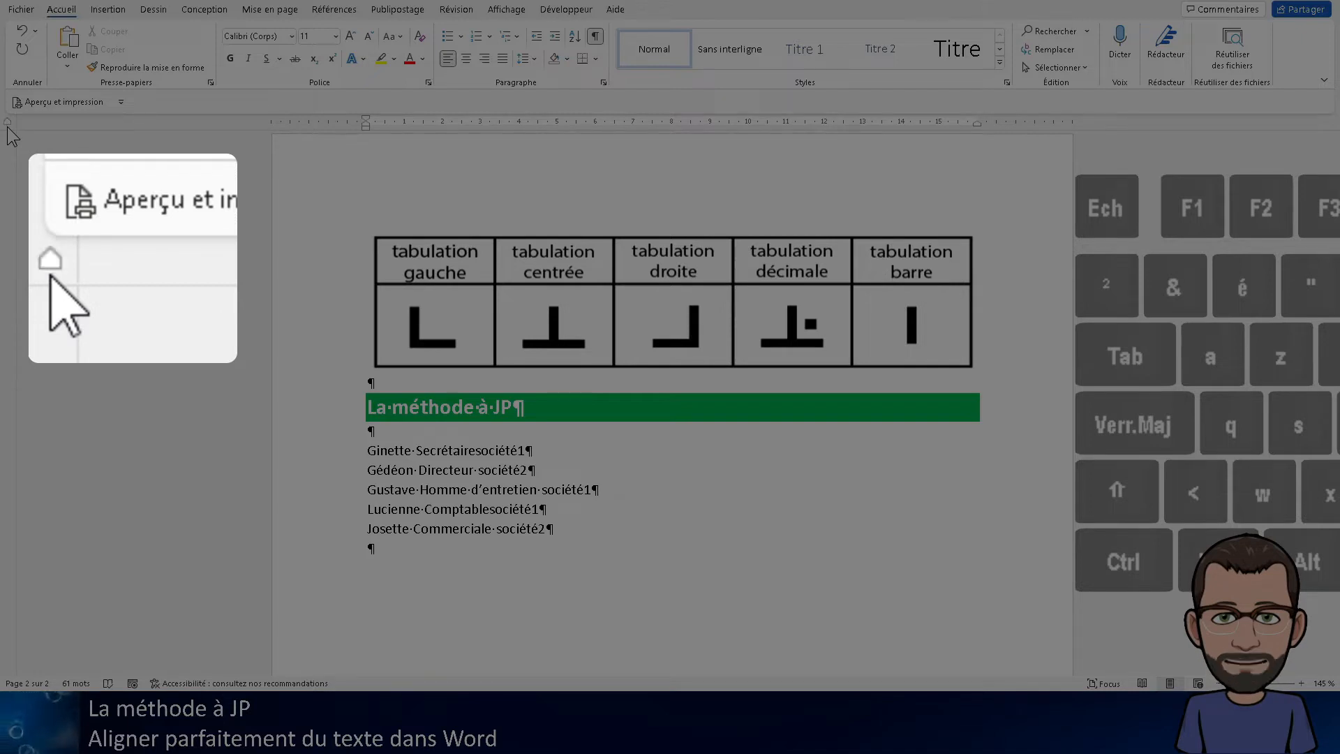
pyautogui.click(7, 126)
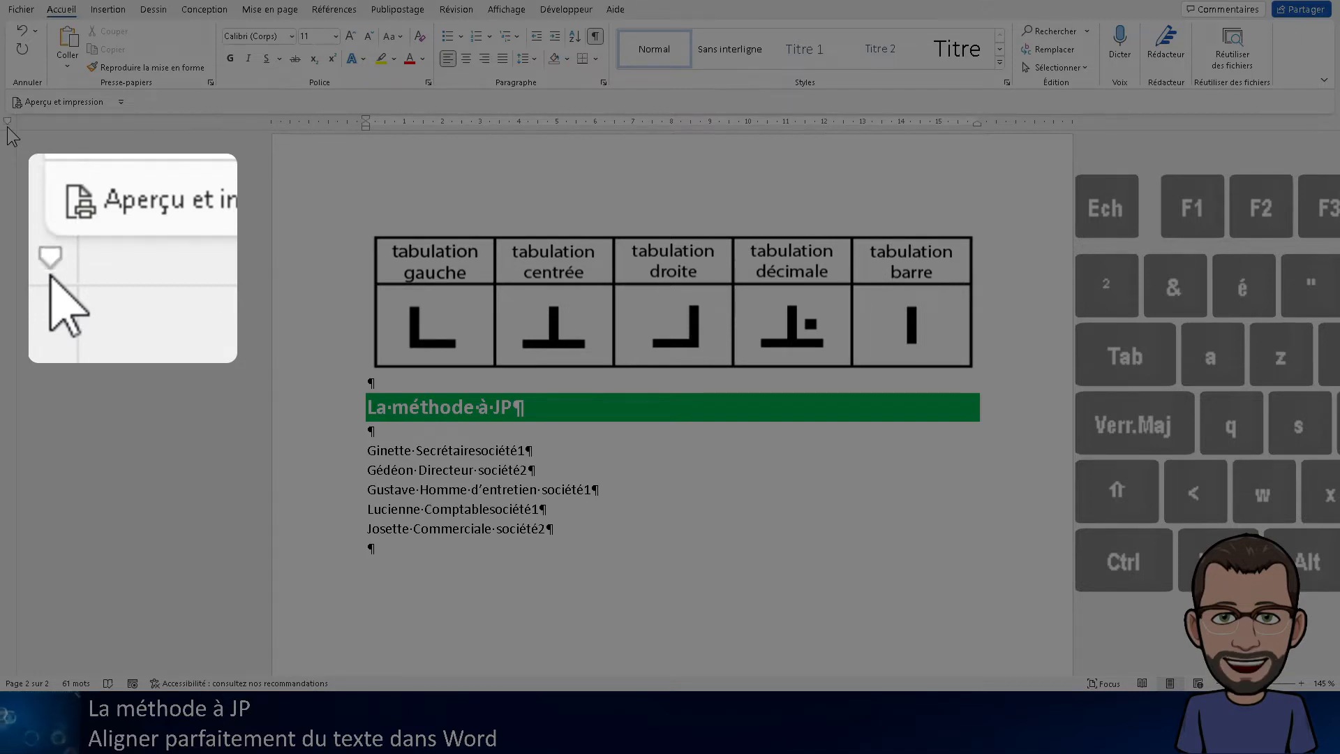
pyautogui.click(7, 127)
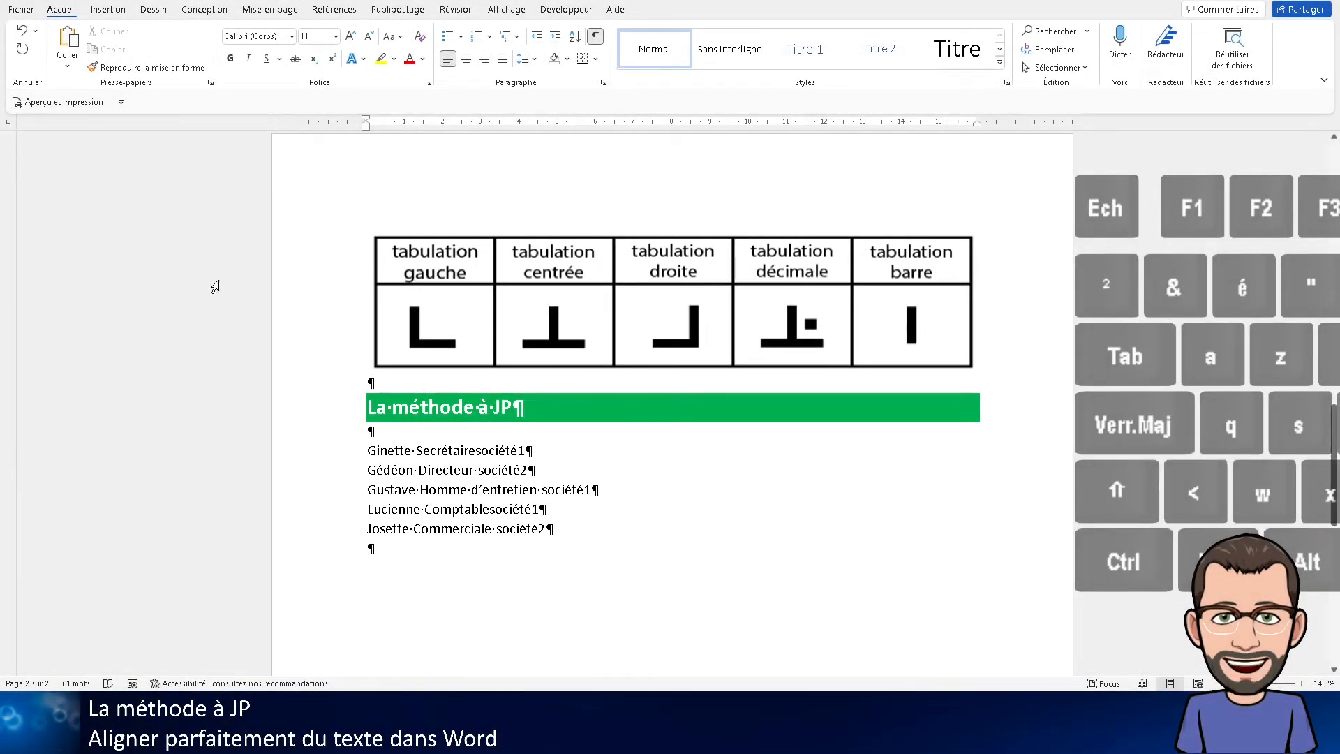
# Set a left tab stop at 8 cm on the first list line and insert a tab before "Secrétaire"
pyautogui.click(435, 453)
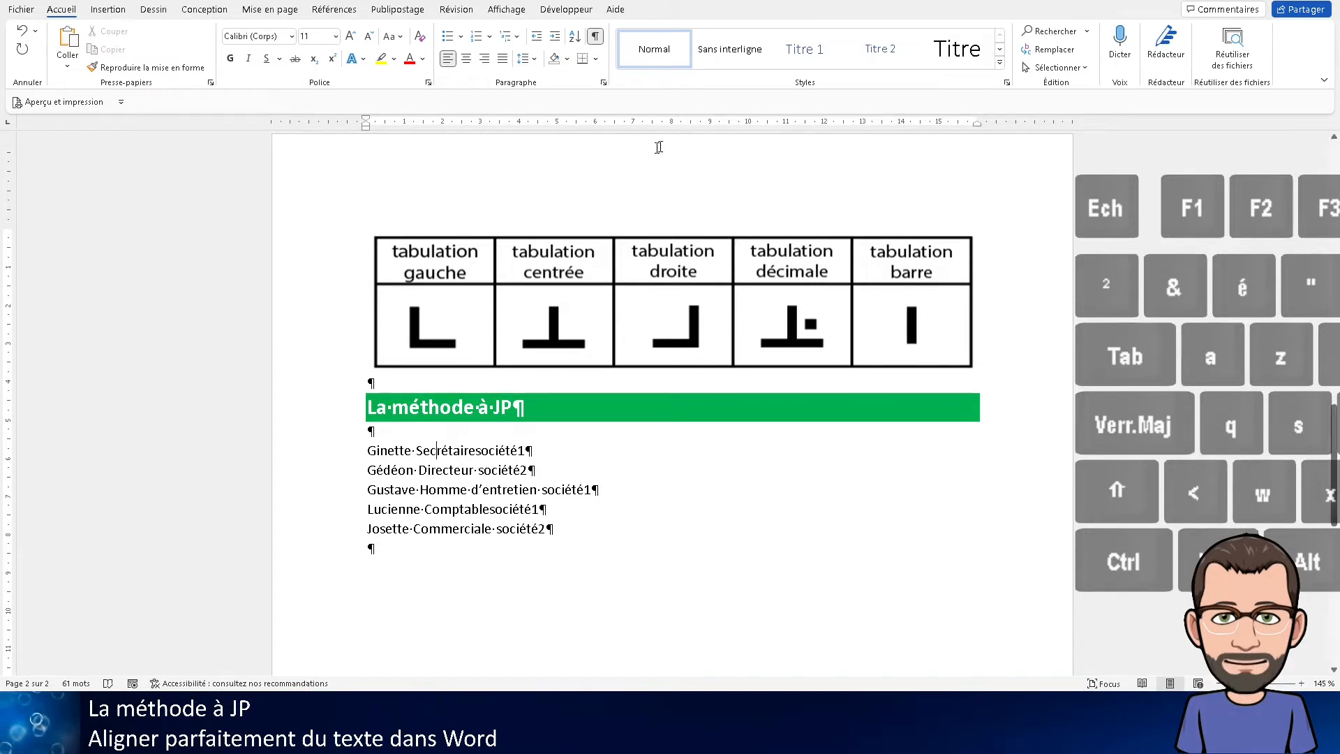
pyautogui.click(672, 123)
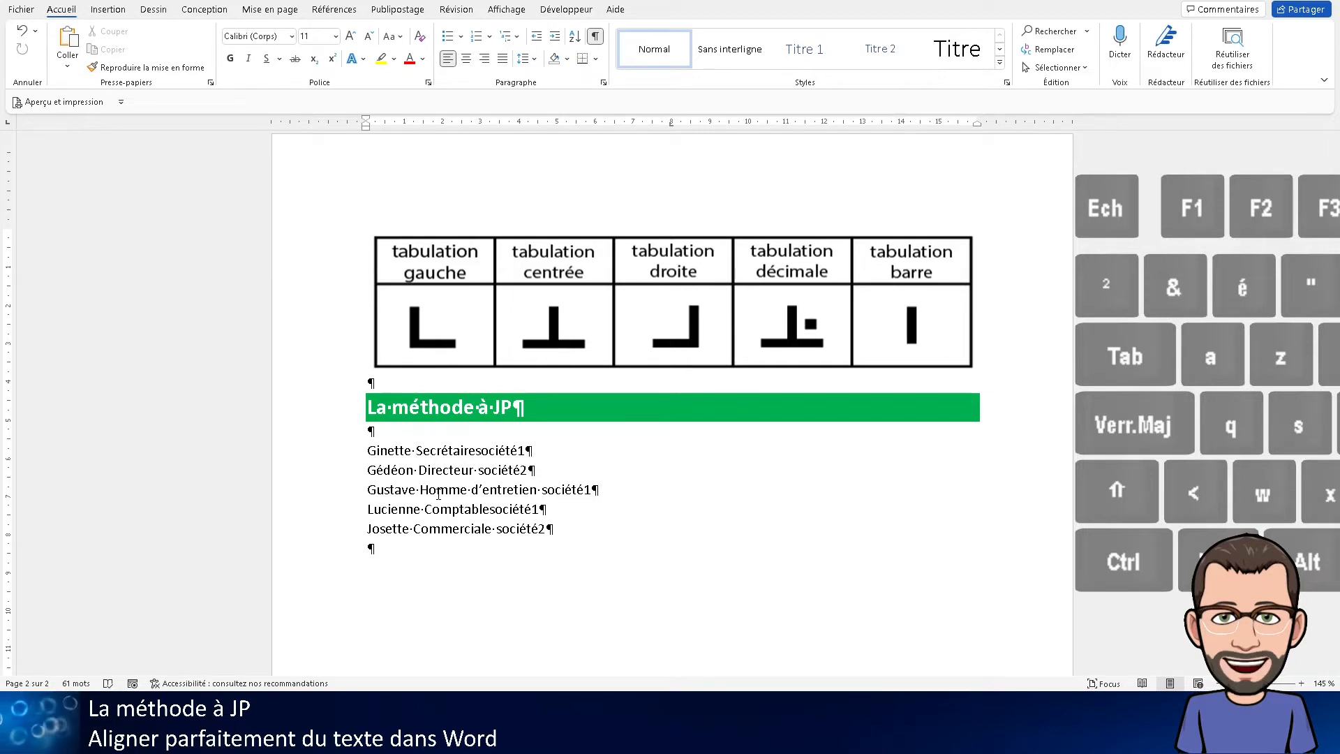
pyautogui.press('Tab')
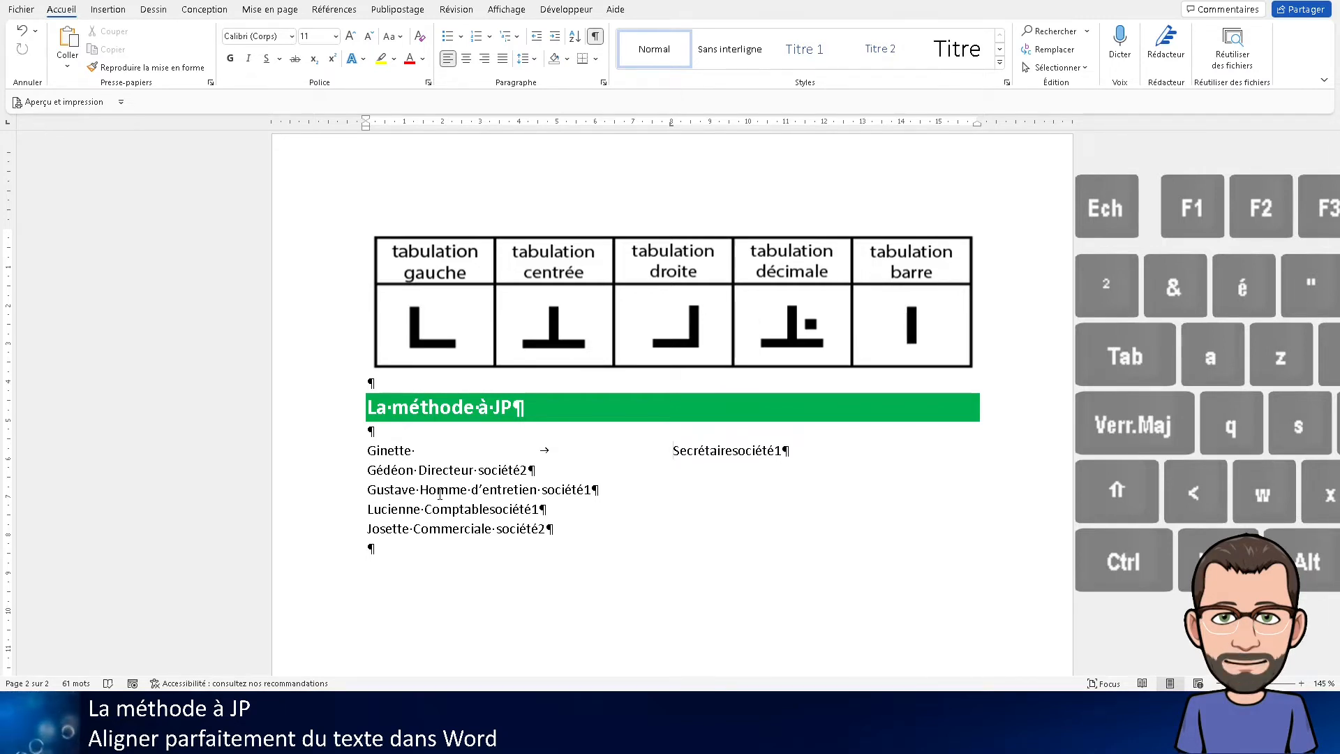
# Add a right tab stop at the right margin of the first list line and insert a tab before "société1"
pyautogui.scroll(-3, 440, 493)
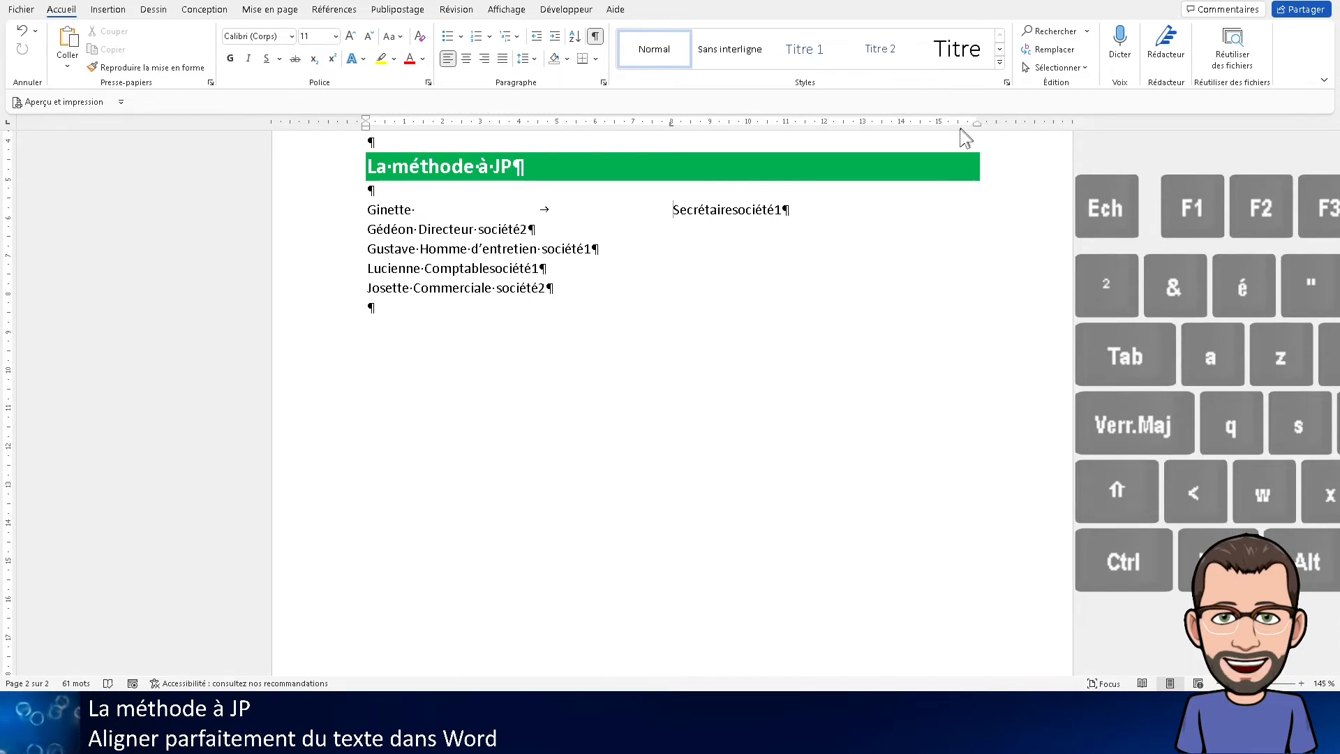
pyautogui.click(7, 125)
pyautogui.click(7, 126)
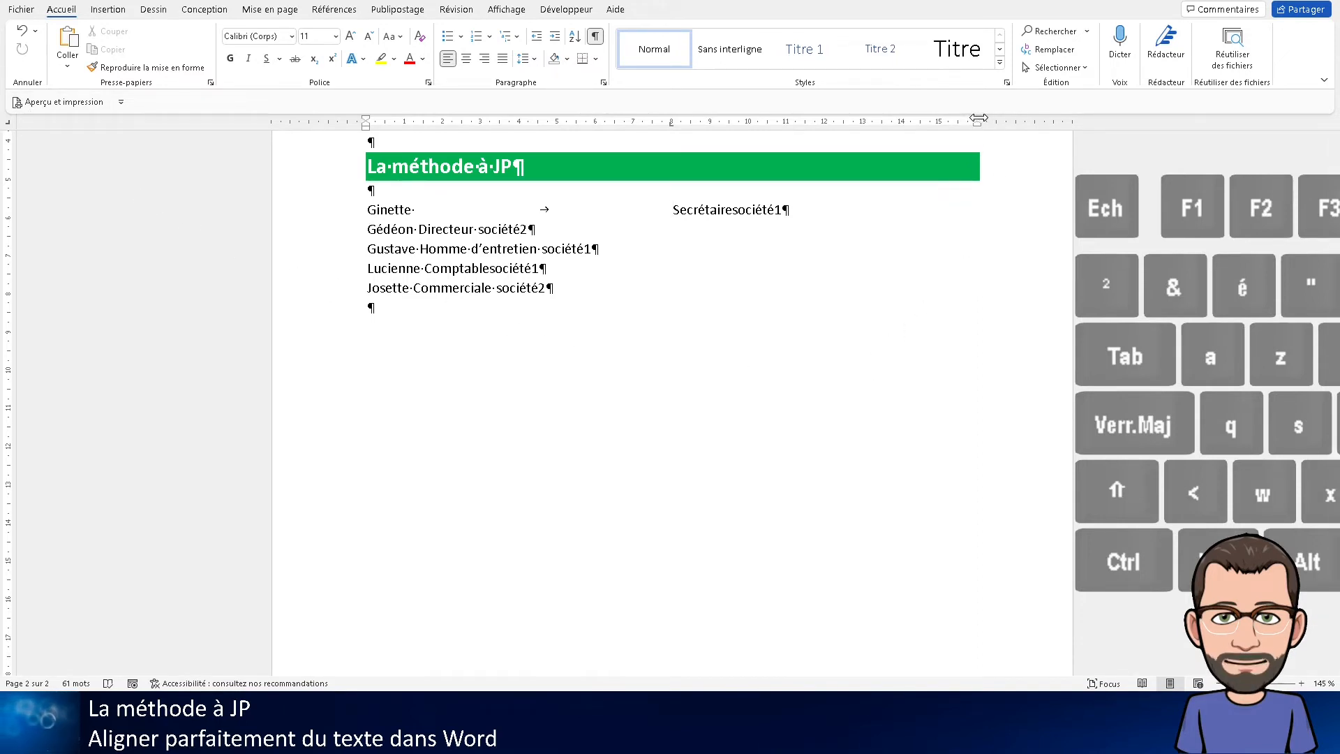
pyautogui.click(920, 123)
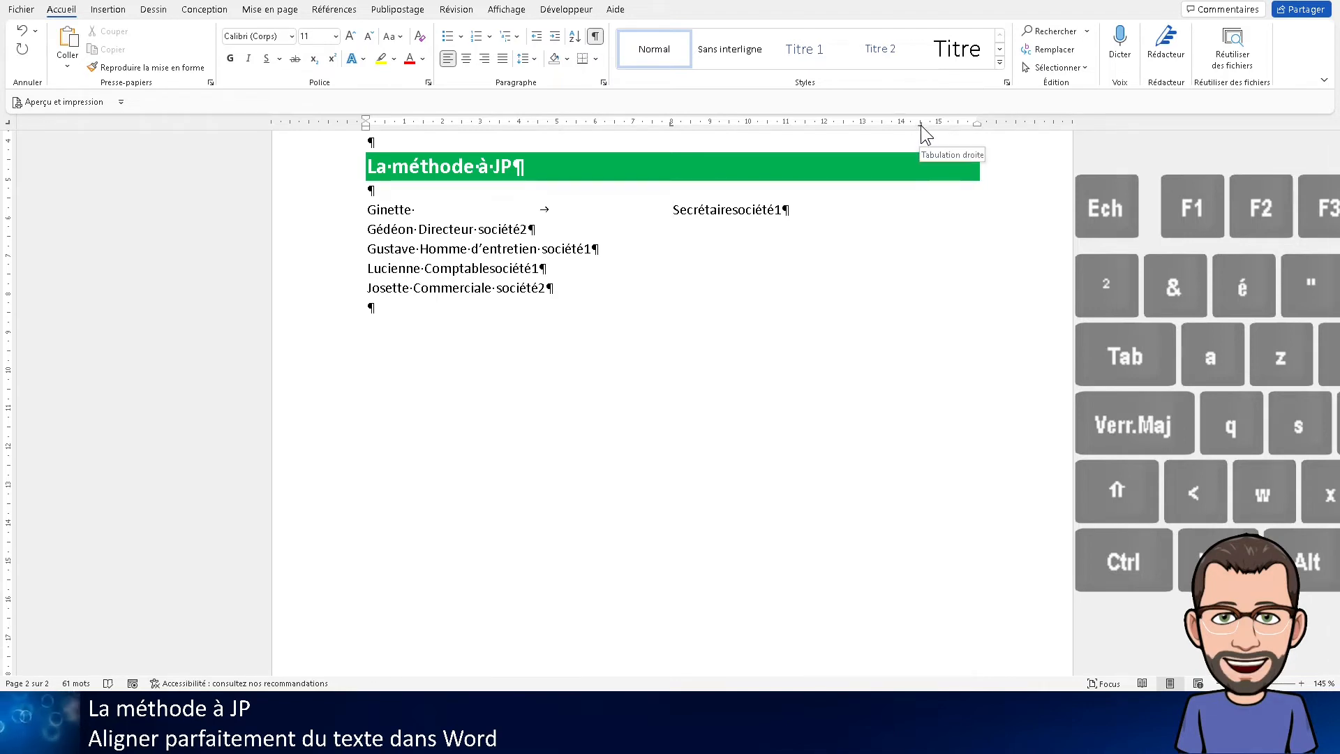
pyautogui.moveTo(920, 124); pyautogui.dragTo(976, 128)
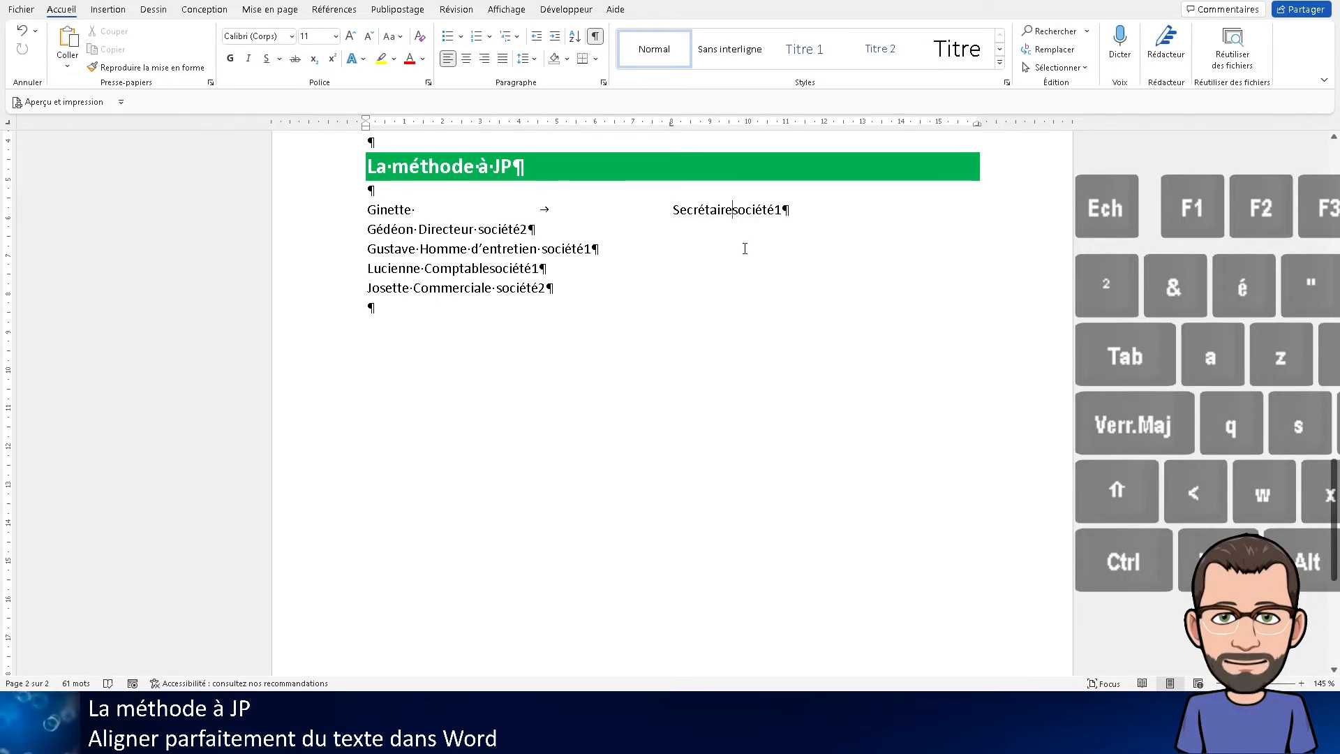
pyautogui.press('Tab')
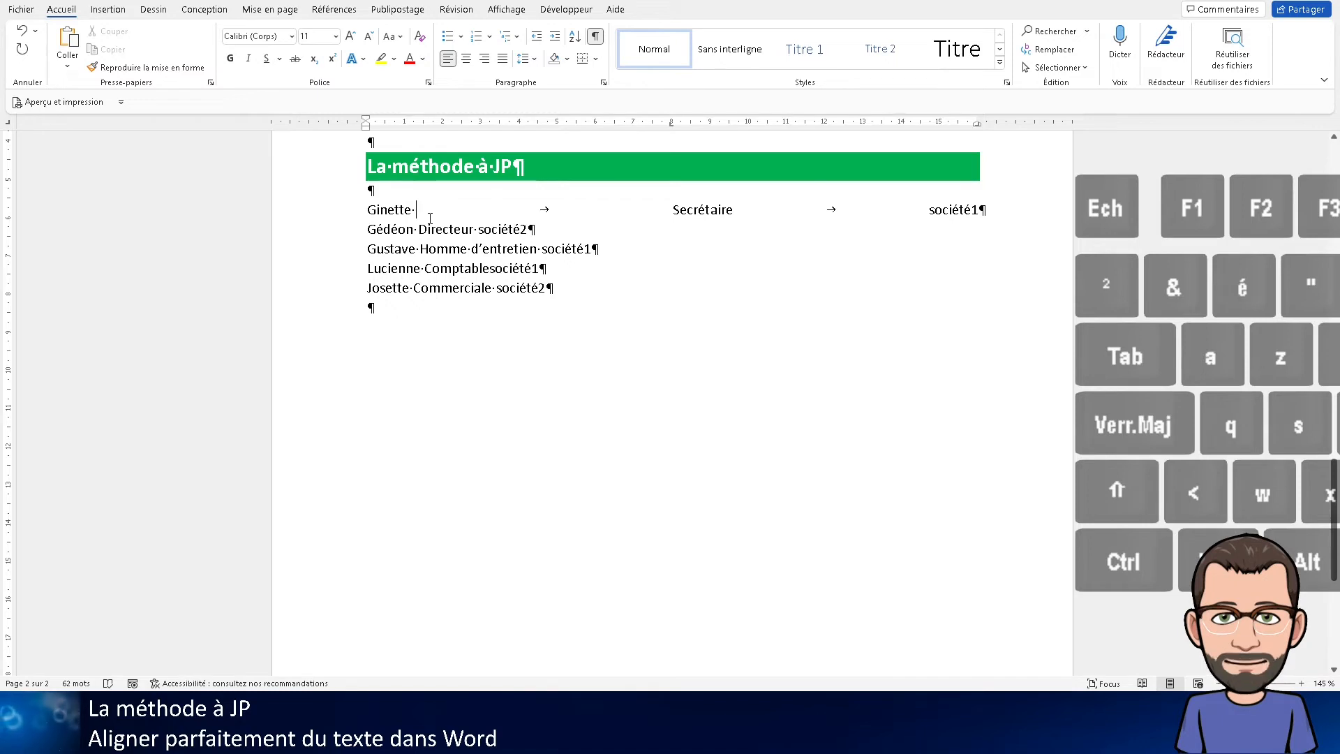
# Add a surname after the first name in the first list line and extend the job title to "Secrétaire direction"
pyautogui.press('shift')
pyautogui.write('Martin')
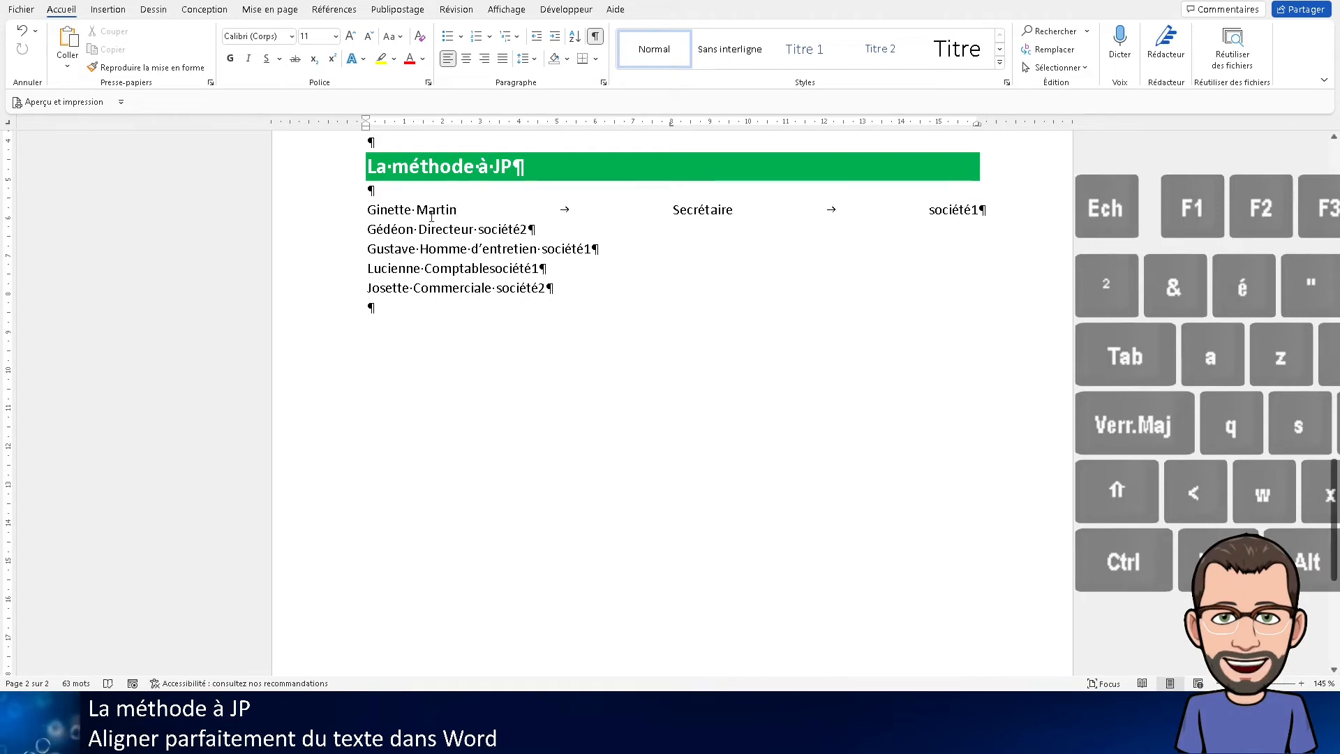
pyautogui.click(734, 210)
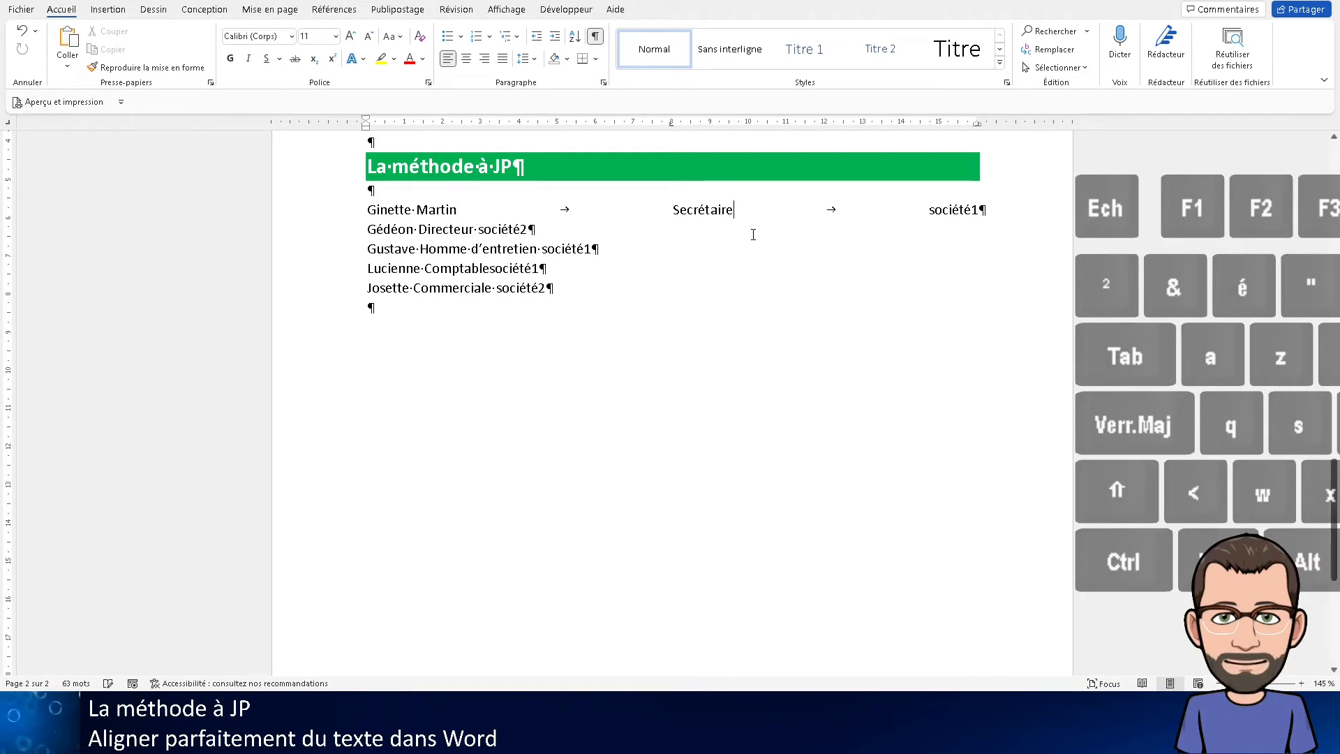
pyautogui.write('dir')
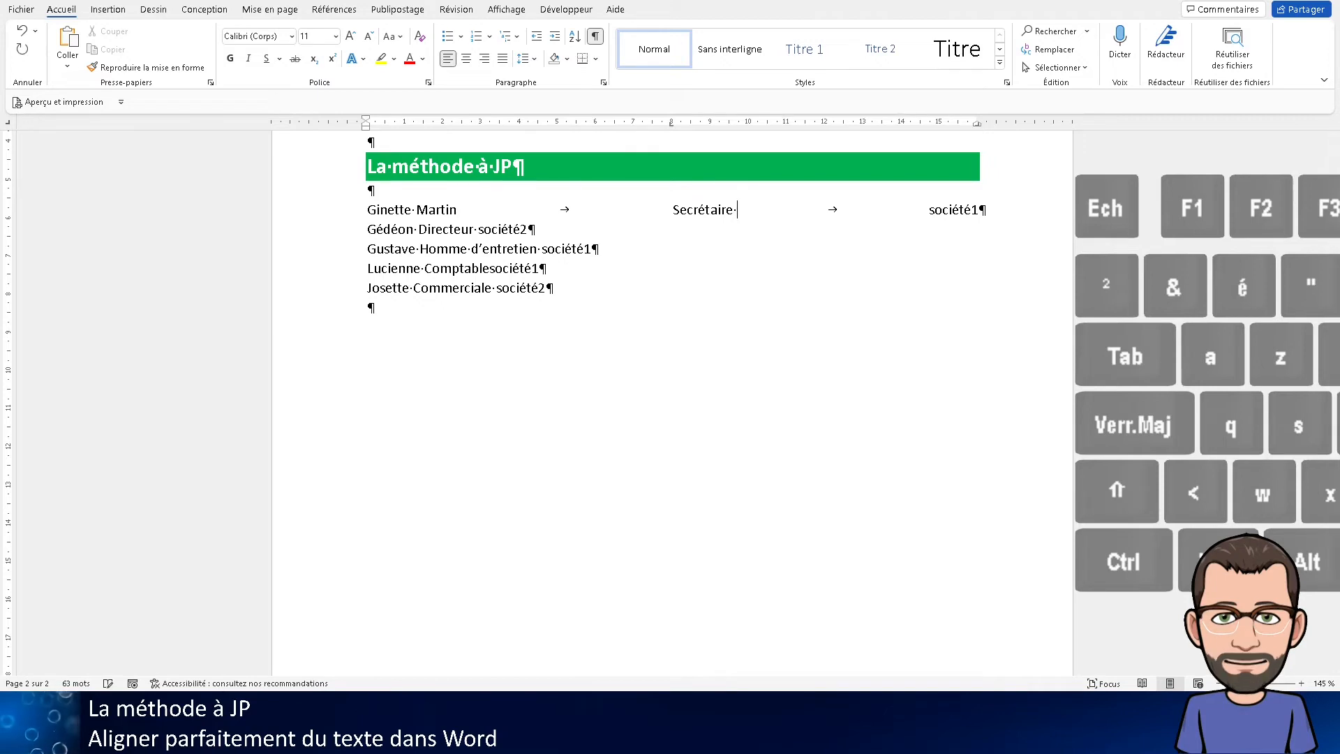
pyautogui.write('ect')
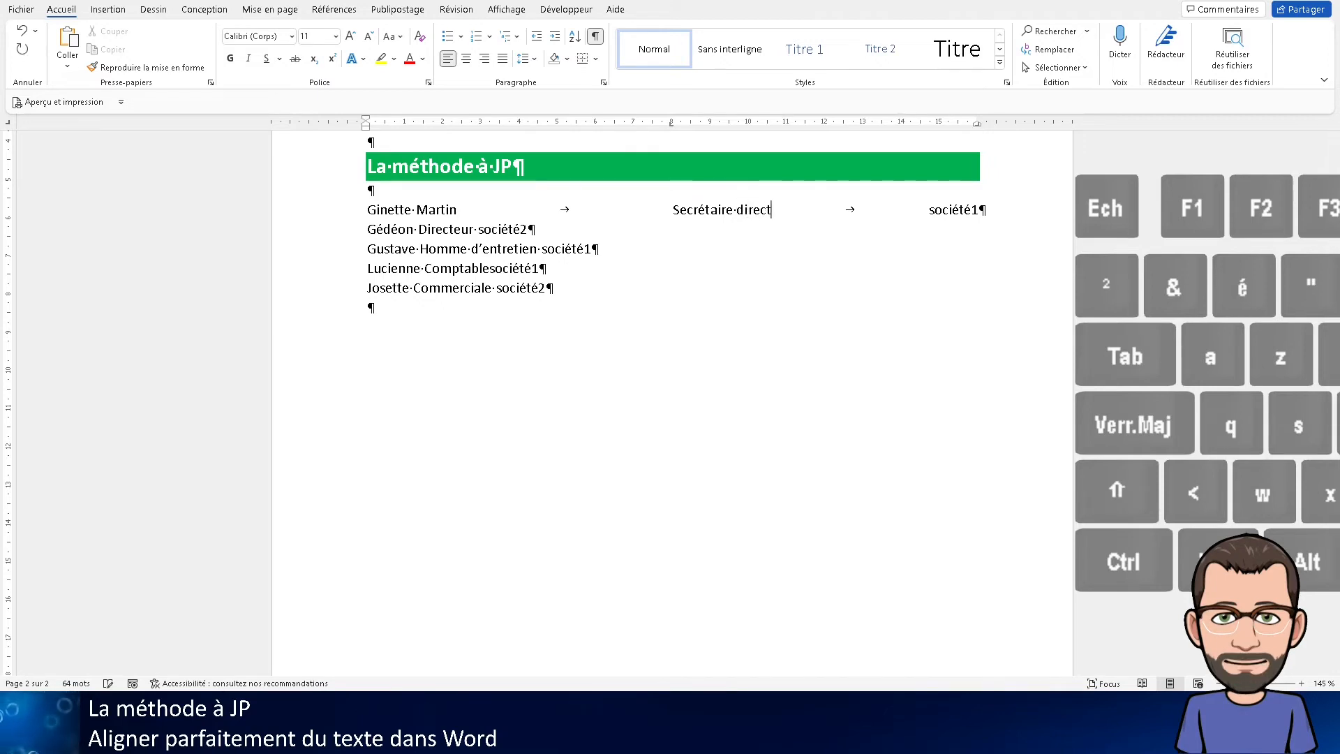
pyautogui.write('ion')
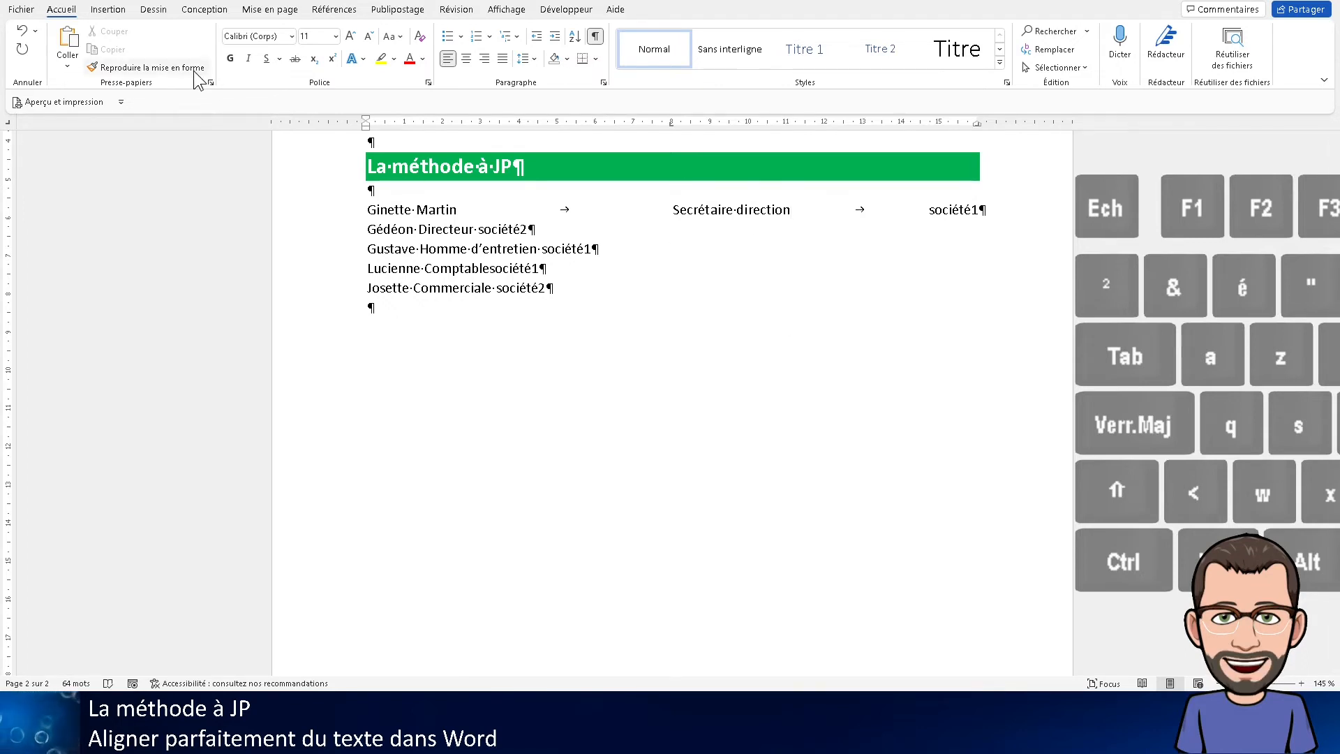
# Copy the first list line's formatting, including its tab stops, onto the four list lines below it
pyautogui.click(329, 218)
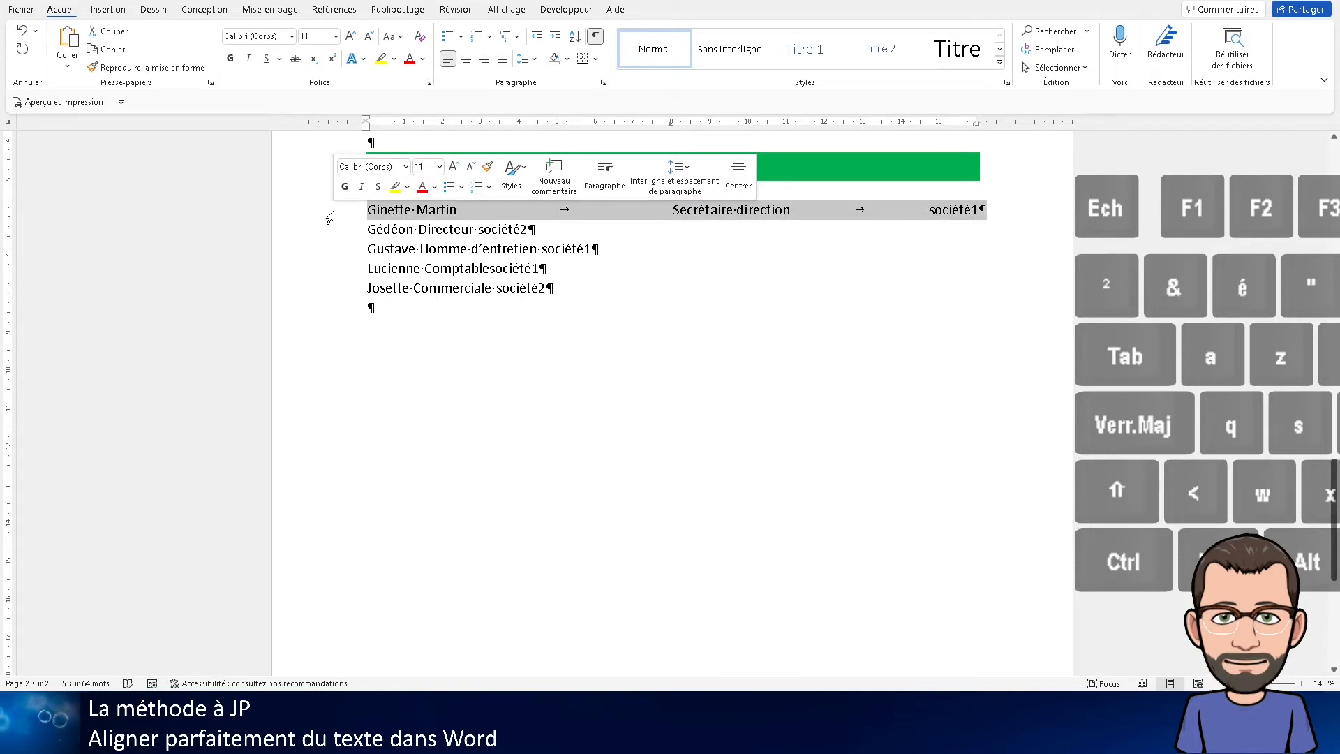
pyautogui.click(103, 70)
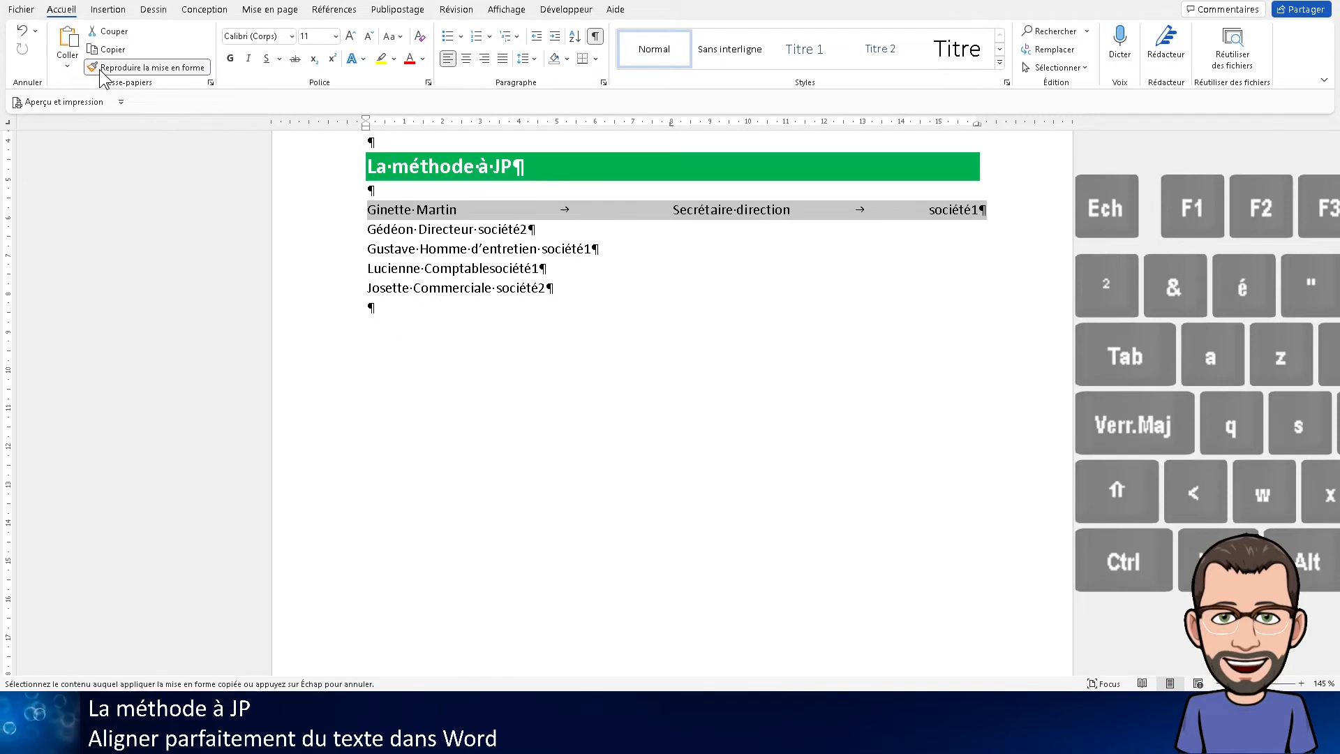
pyautogui.moveTo(339, 234); pyautogui.dragTo(333, 292)
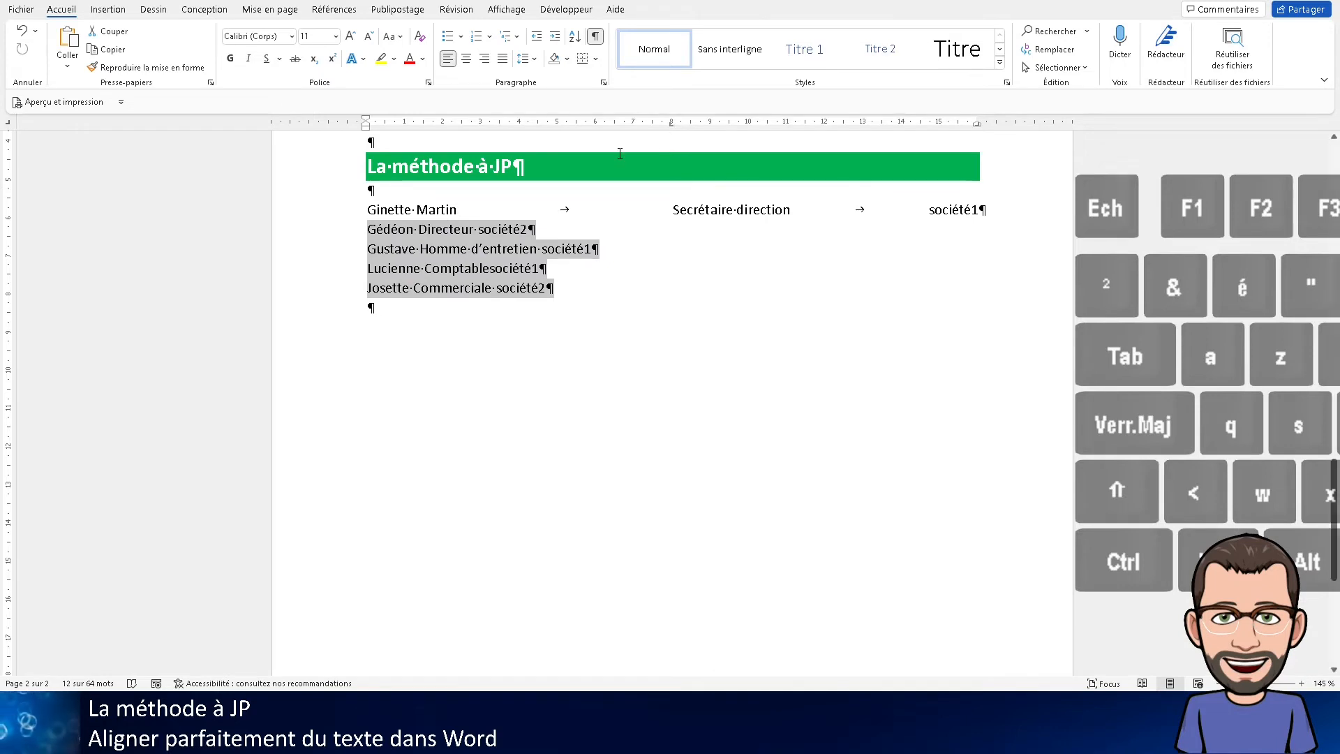
# Insert a tab before the job title in each of the four remaining list lines, from "Directeur" to "Commerciale"
pyautogui.click(417, 224)
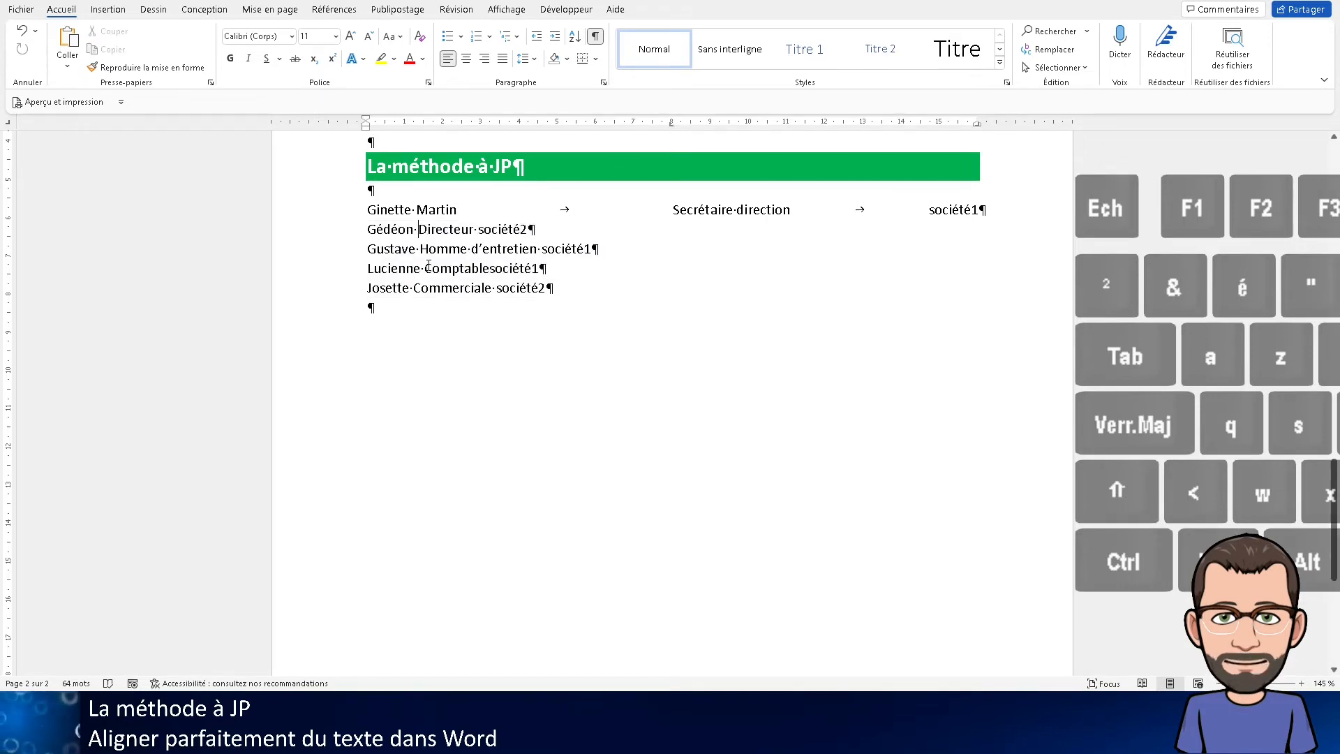
pyautogui.press('Tab')
pyautogui.click(418, 248)
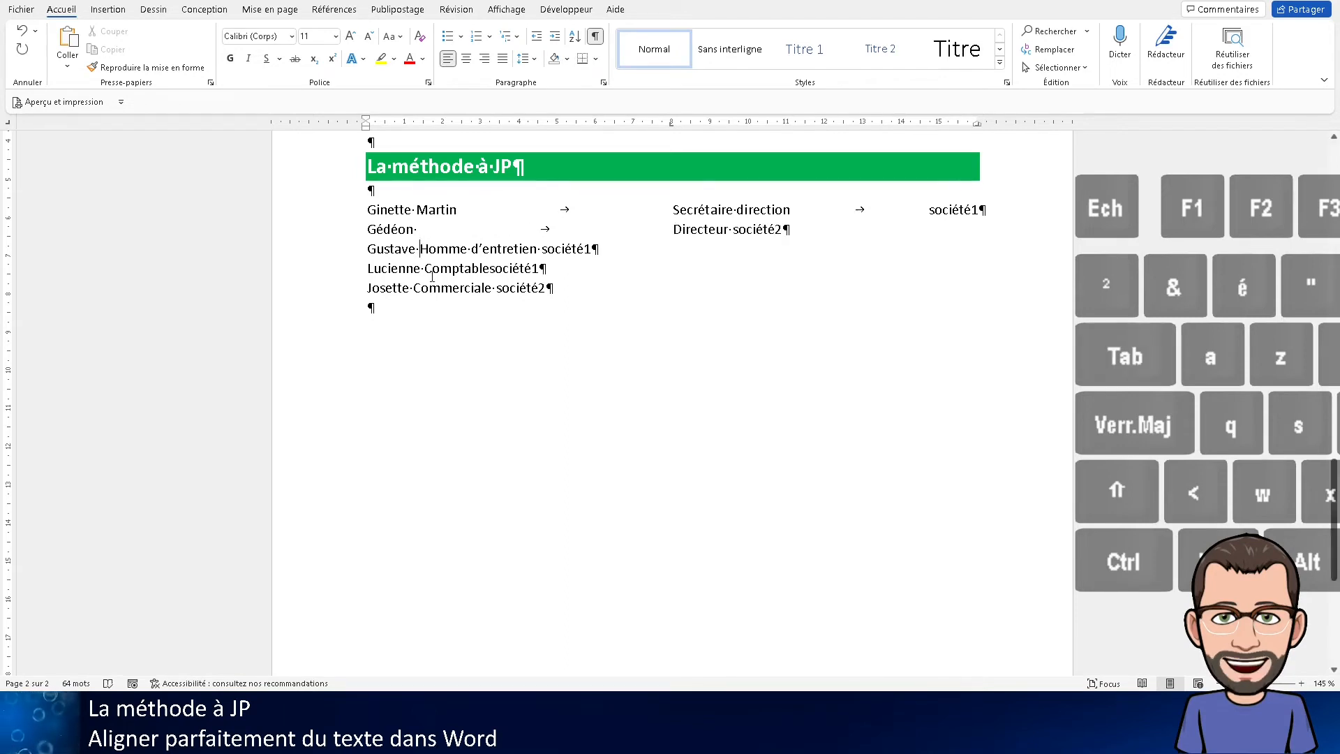
pyautogui.press('Tab')
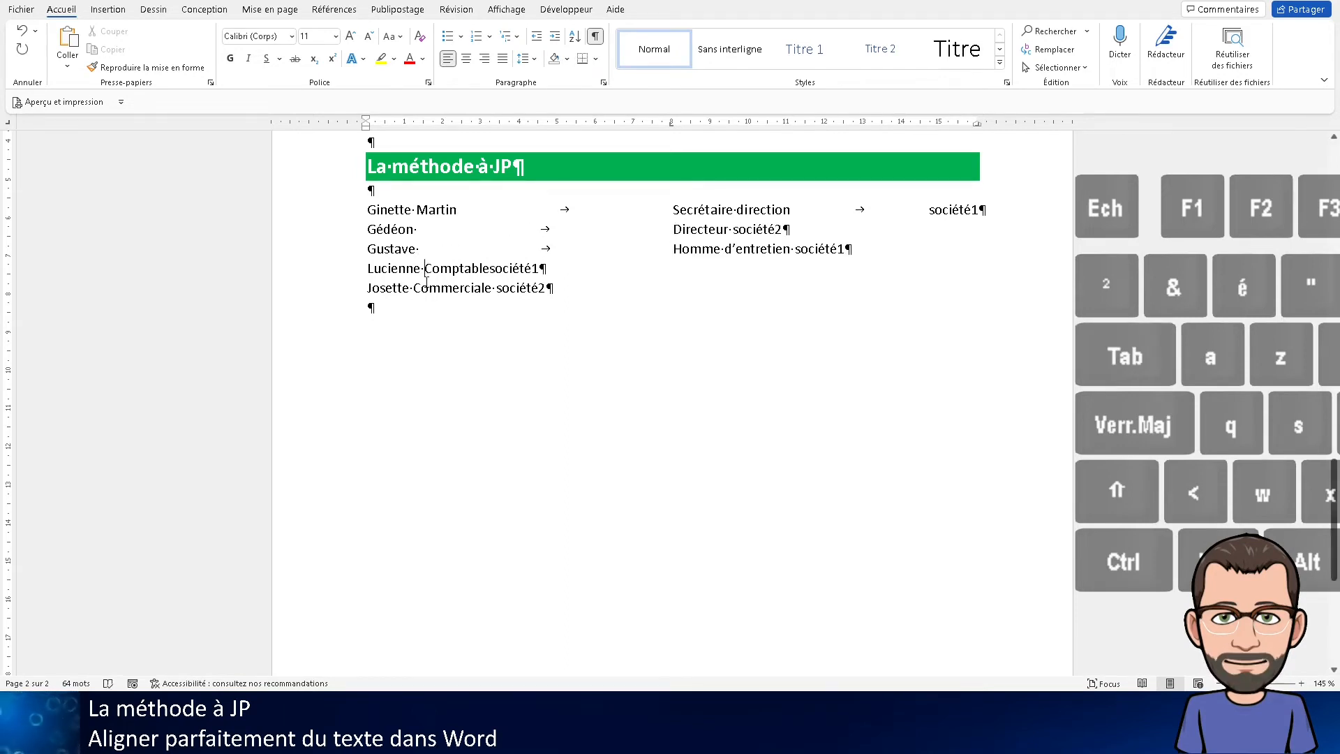
pyautogui.click(425, 269)
pyautogui.press('Tab')
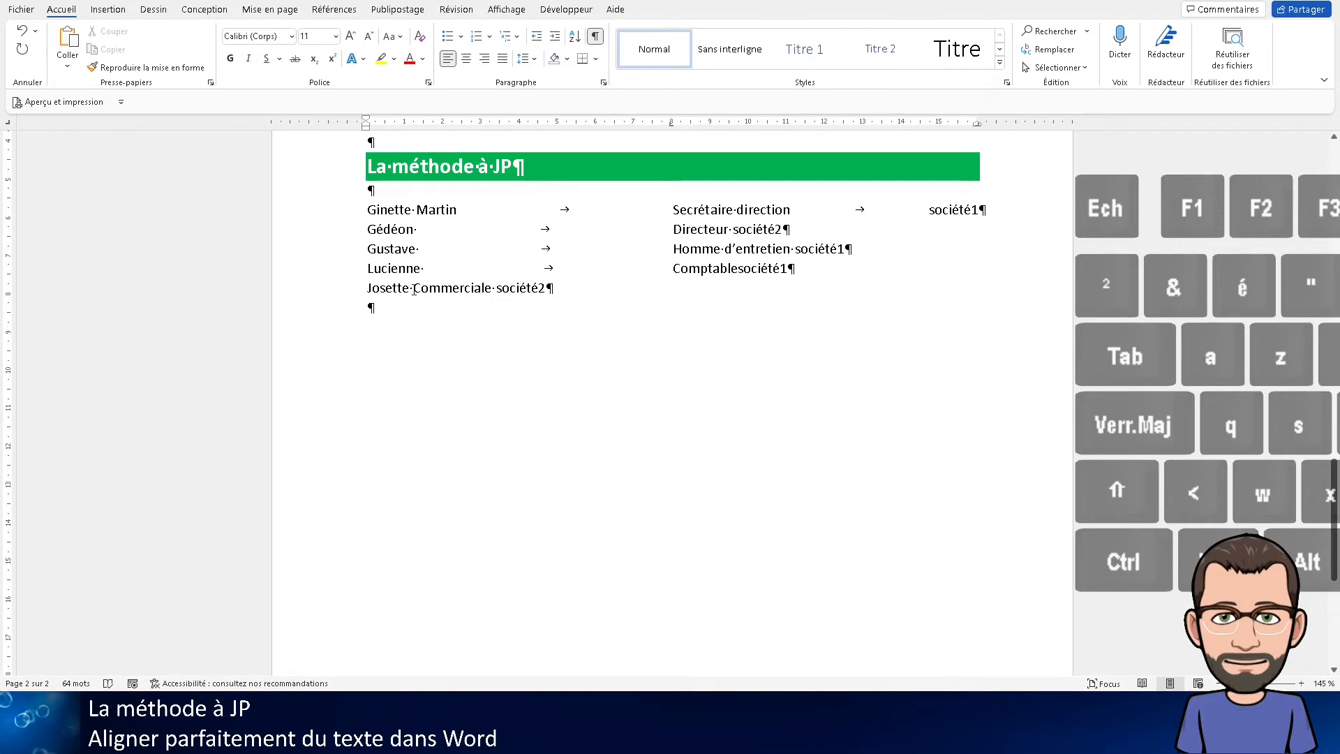
pyautogui.click(414, 288)
pyautogui.press('Tab')
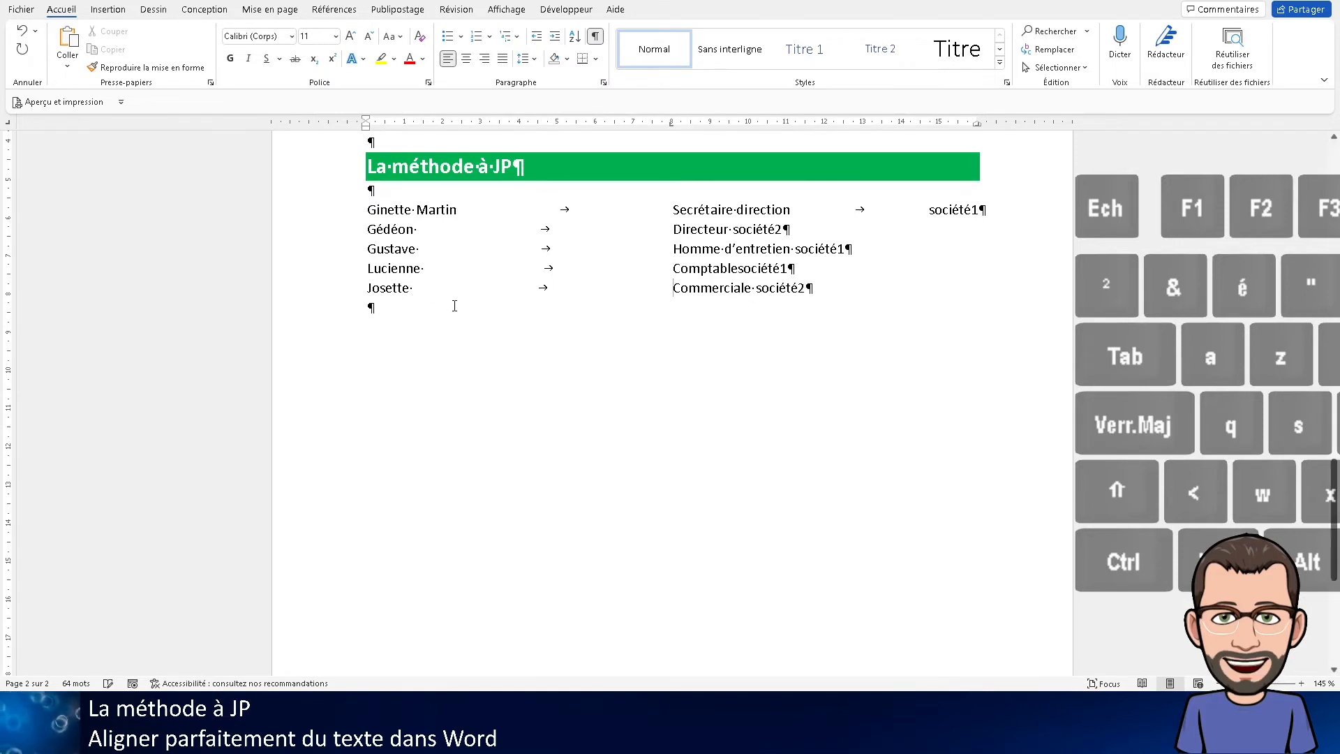
# Insert a tab before the company name in each of the four lines below the first one
pyautogui.click(734, 229)
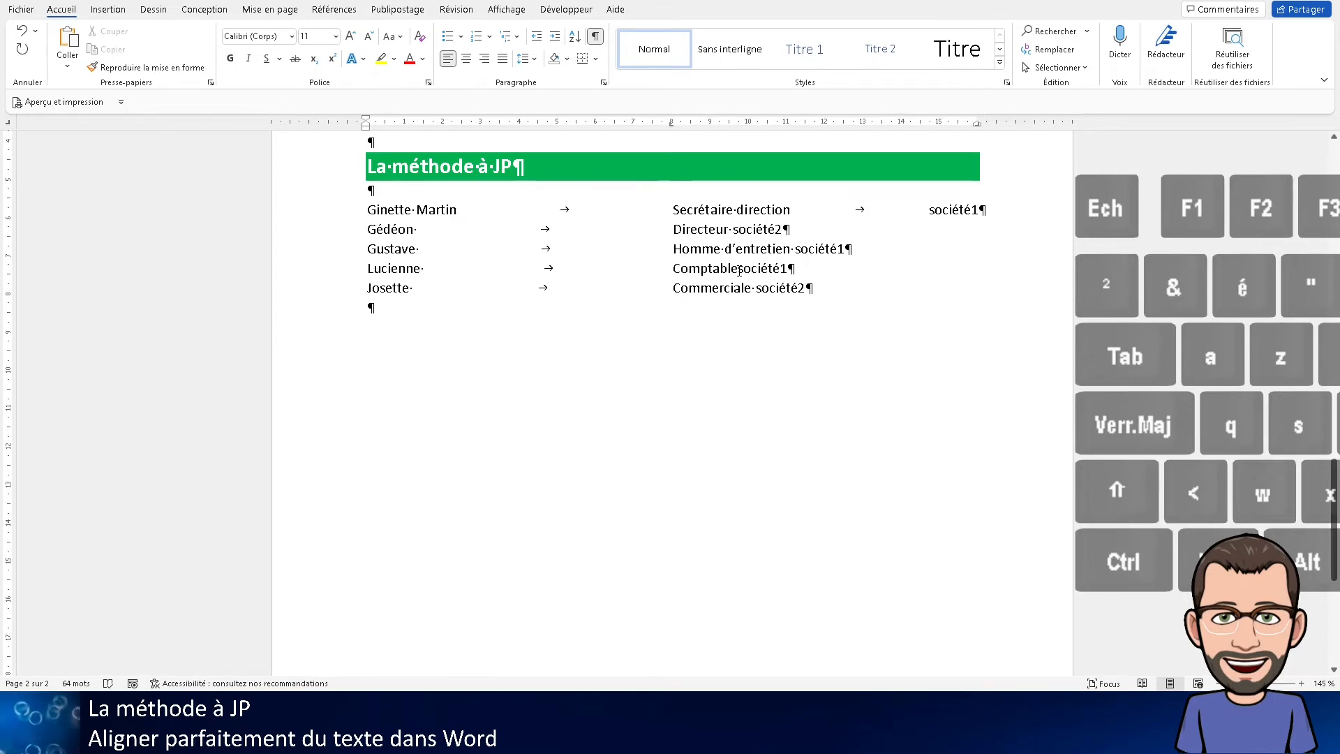
pyautogui.press('Tab')
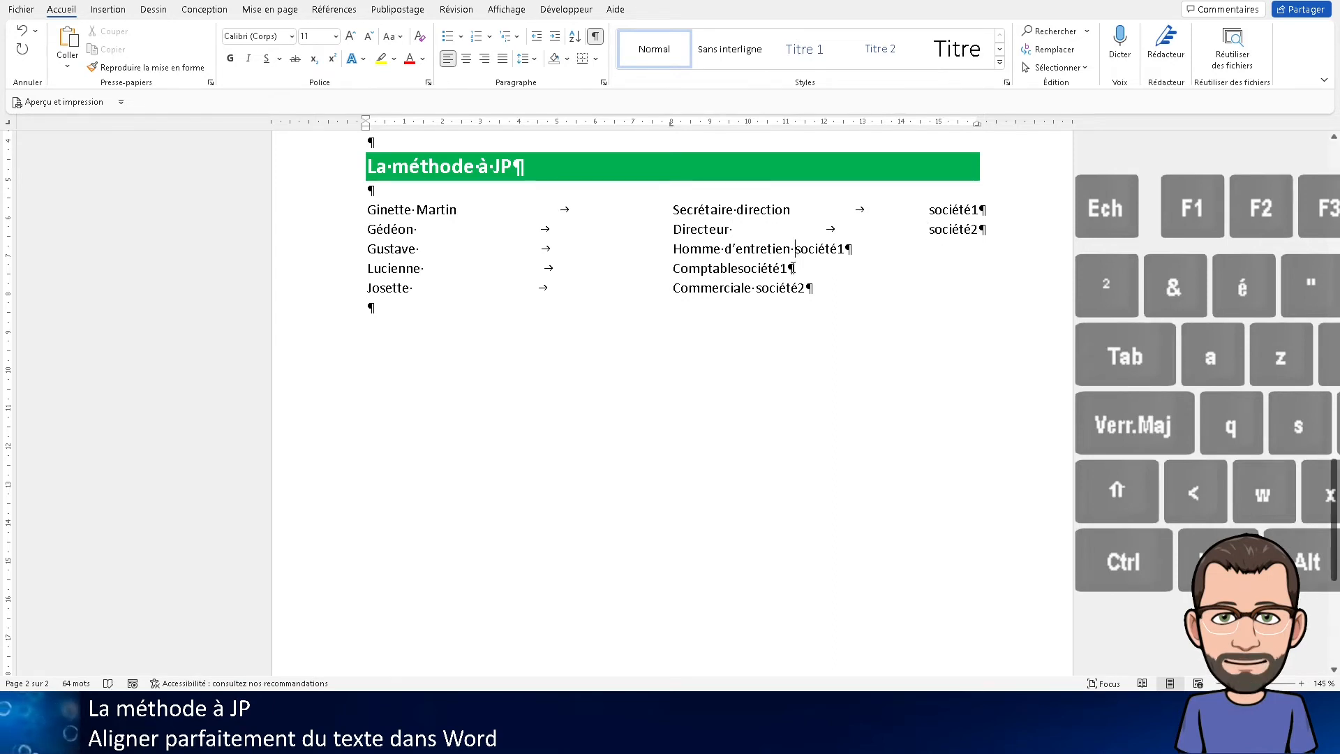
pyautogui.press('Tab')
pyautogui.press('Tab')
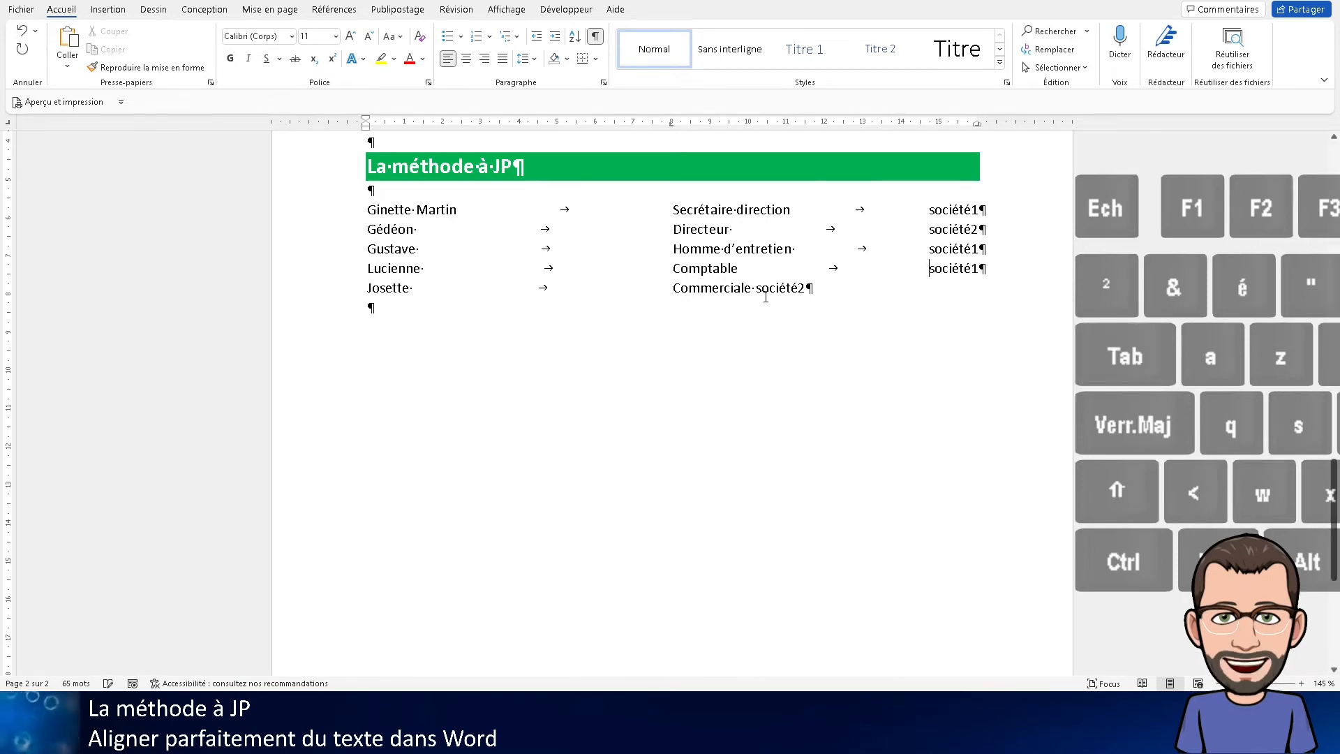
pyautogui.press('Tab')
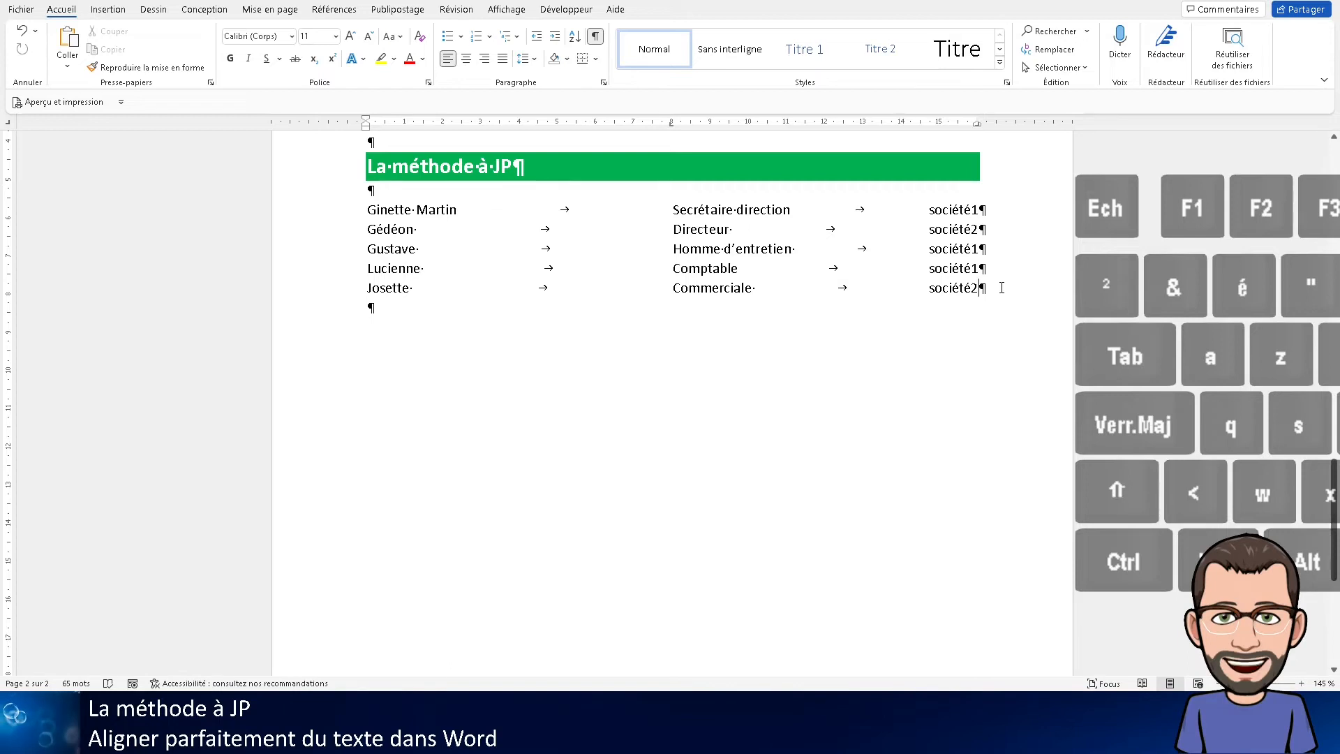
# Add a sixth list line with a first name, the job title "Comercial" and the company "société1", separated by tabs
pyautogui.press('Return')
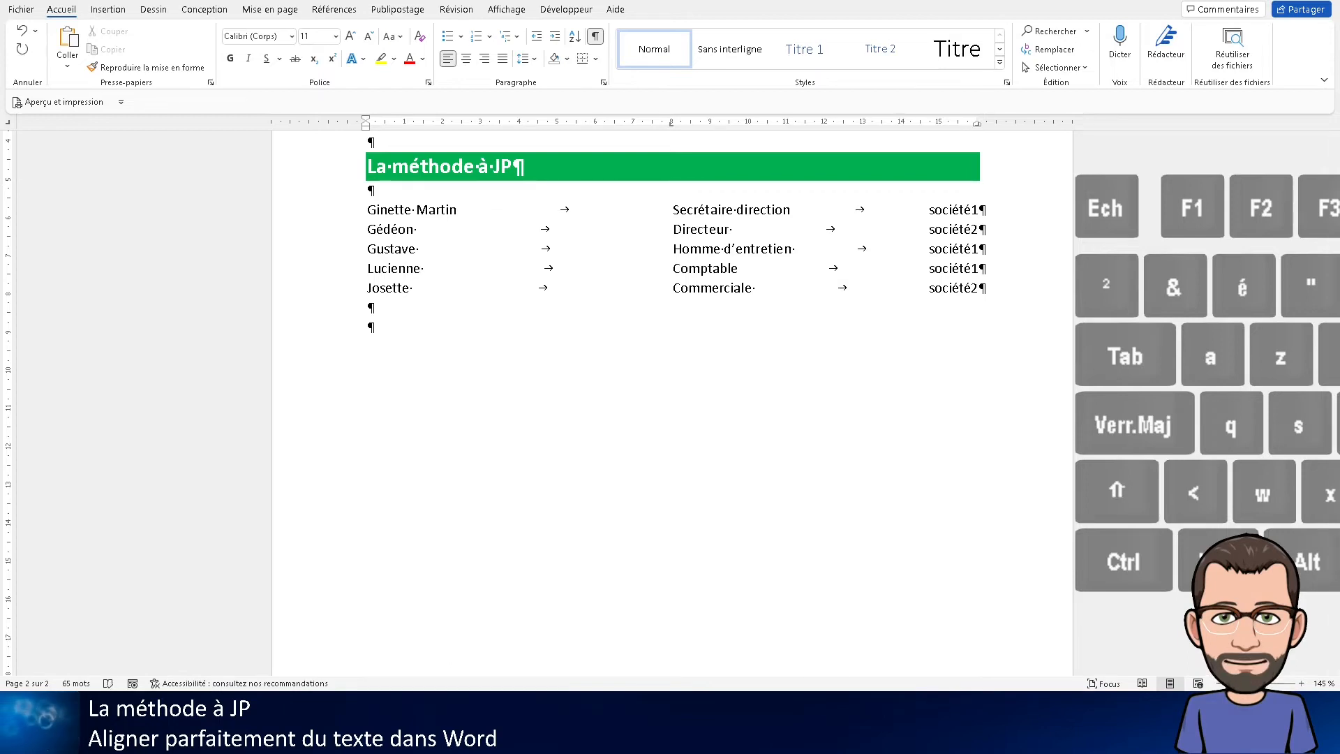
pyautogui.write('O')
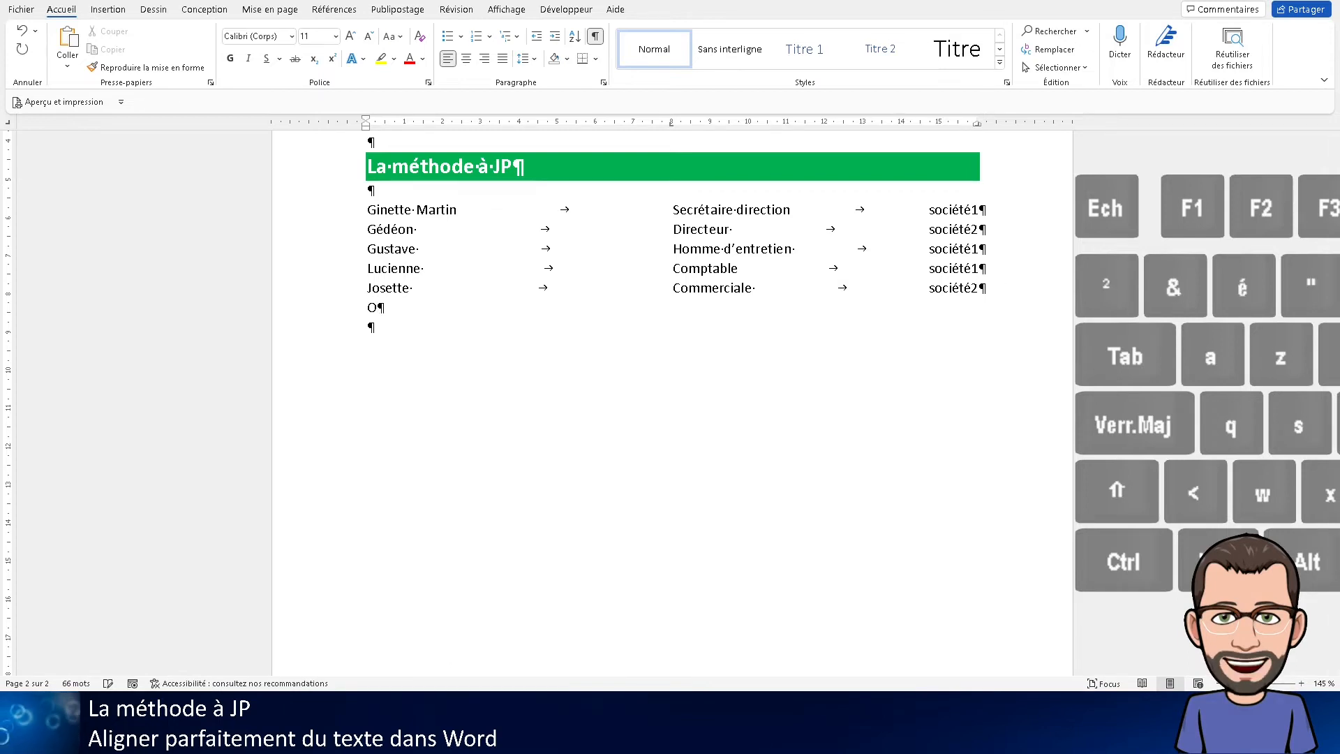
pyautogui.write('ctave')
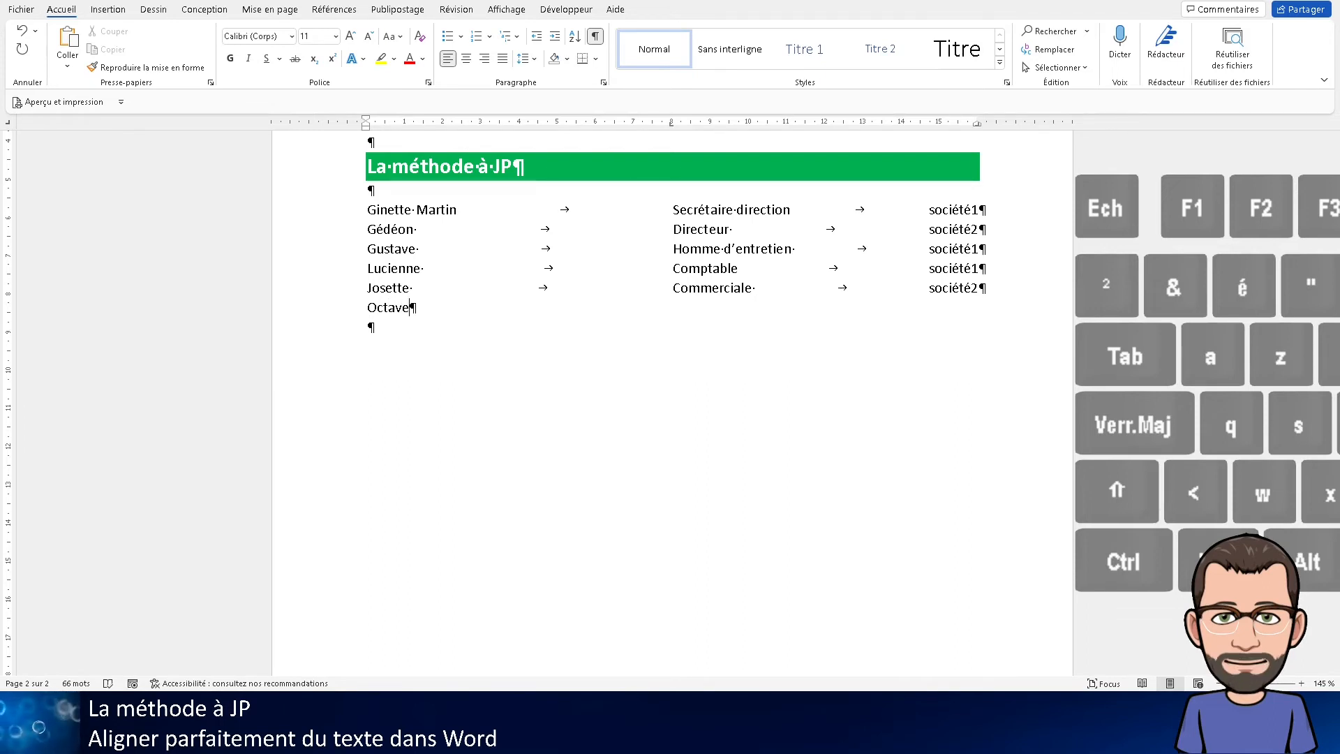
pyautogui.press('Tab')
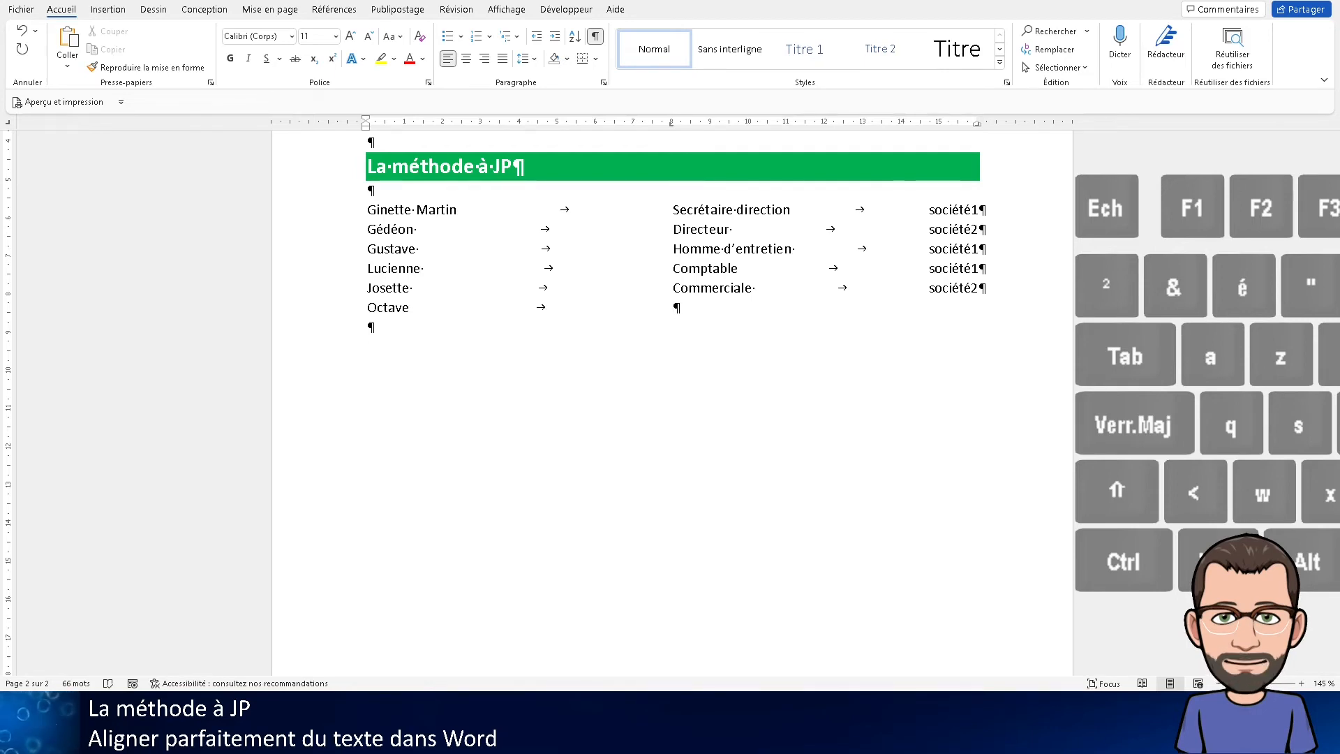
pyautogui.write('Come')
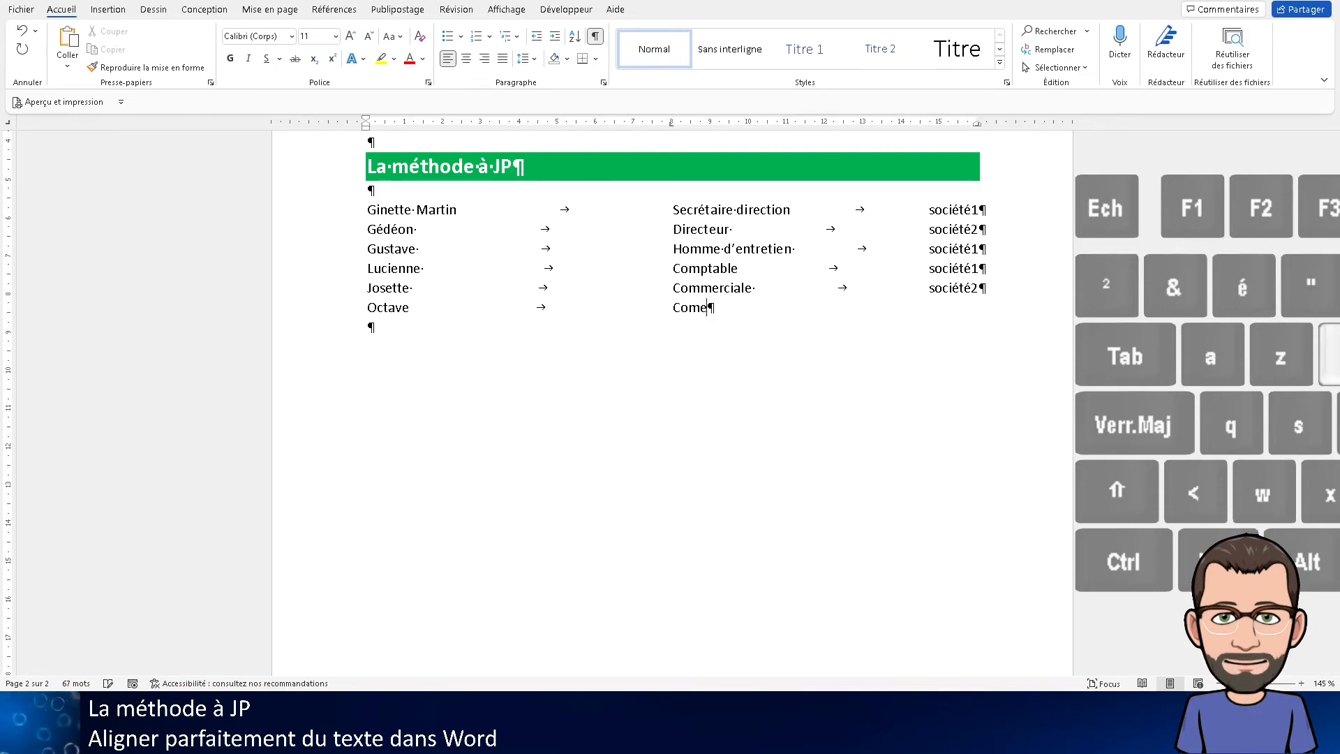
pyautogui.write('rcial')
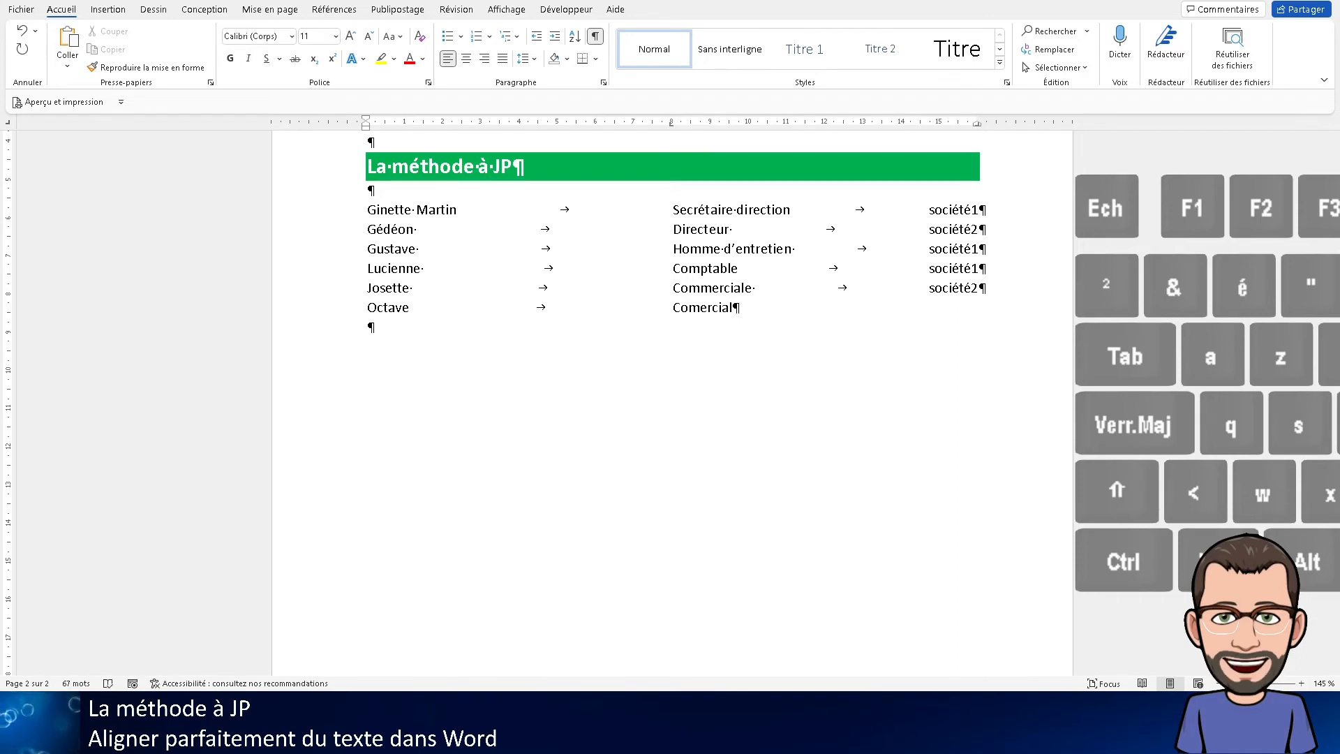
pyautogui.press('Tab')
pyautogui.write('so')
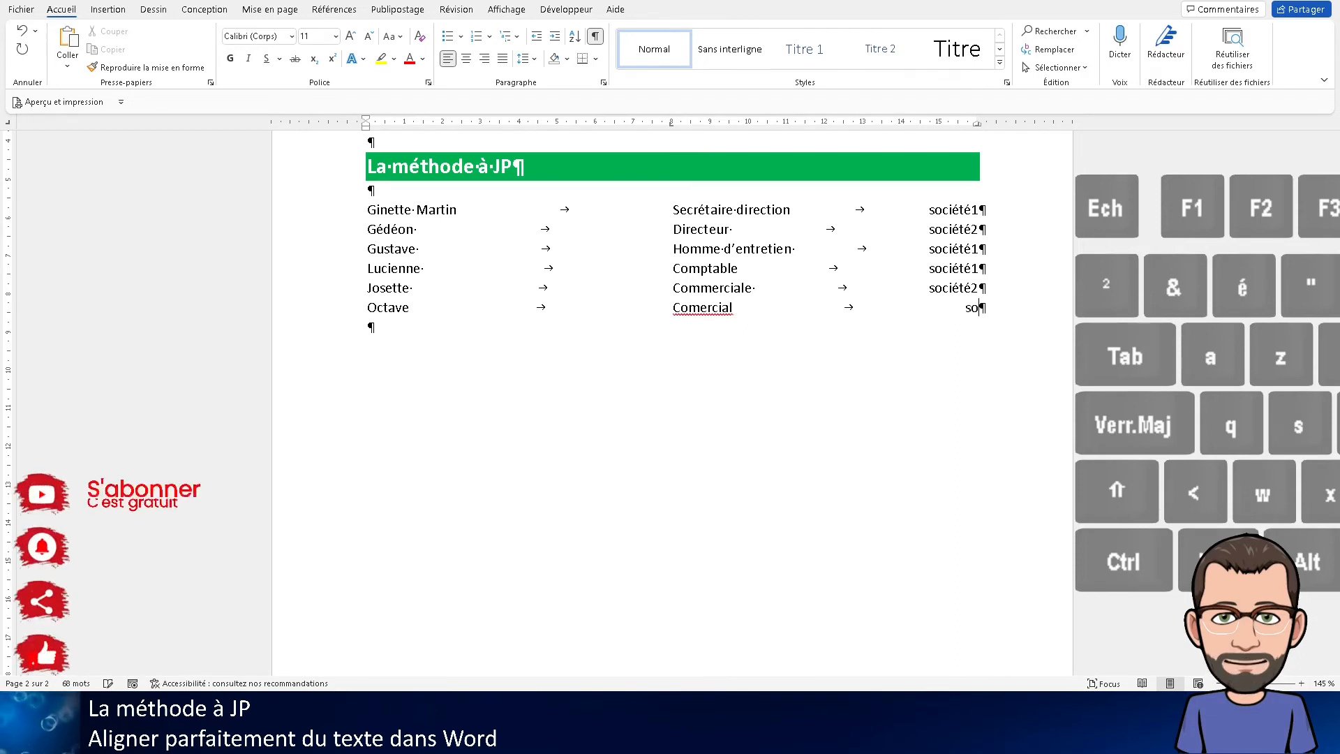
pyautogui.write('ciété')
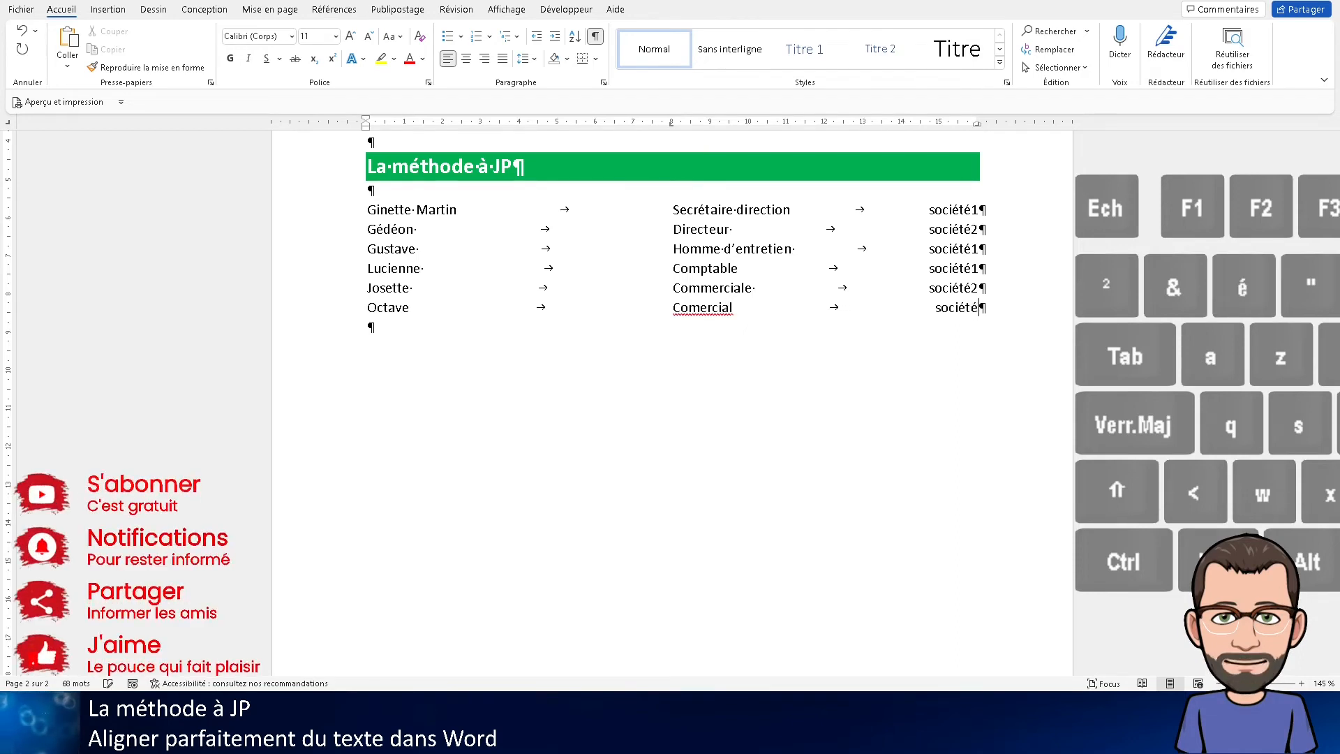
pyautogui.write('1')
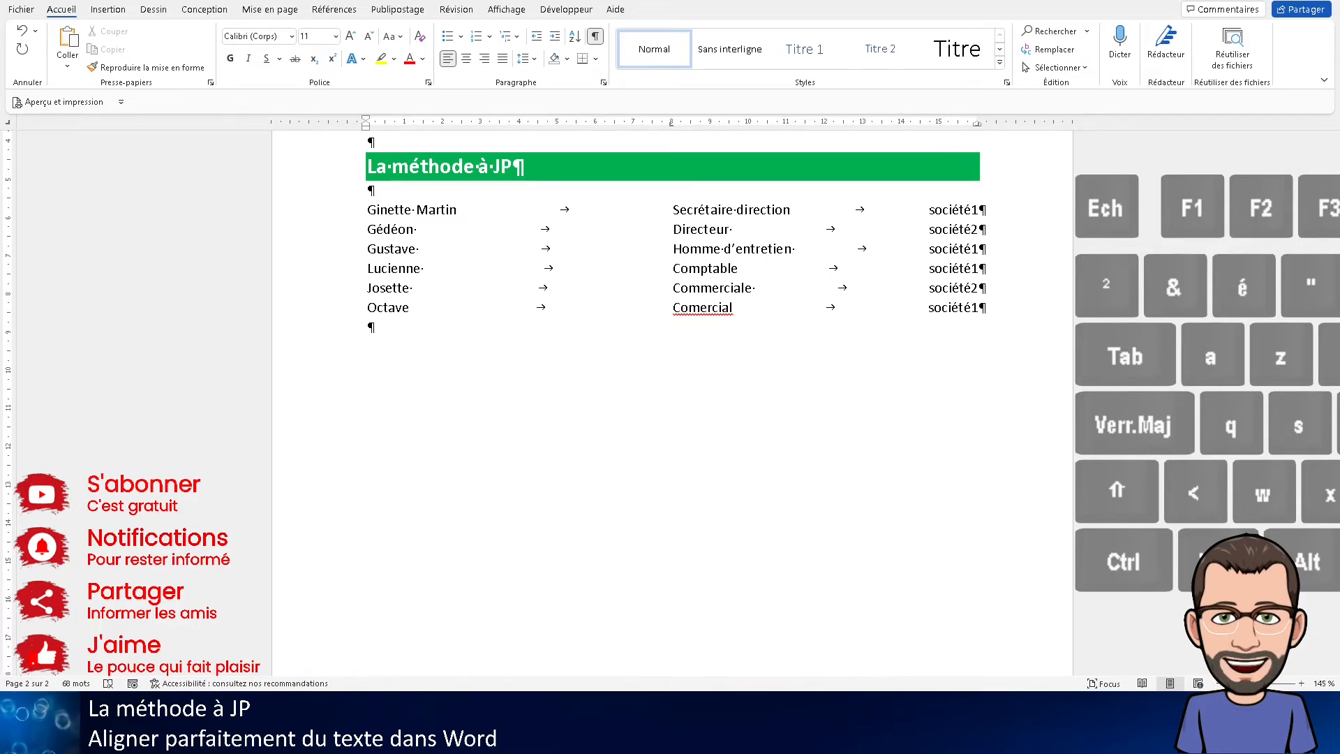
# Start a new line below the list and remove its 8 cm and 16 cm tab stops
pyautogui.press('Return')
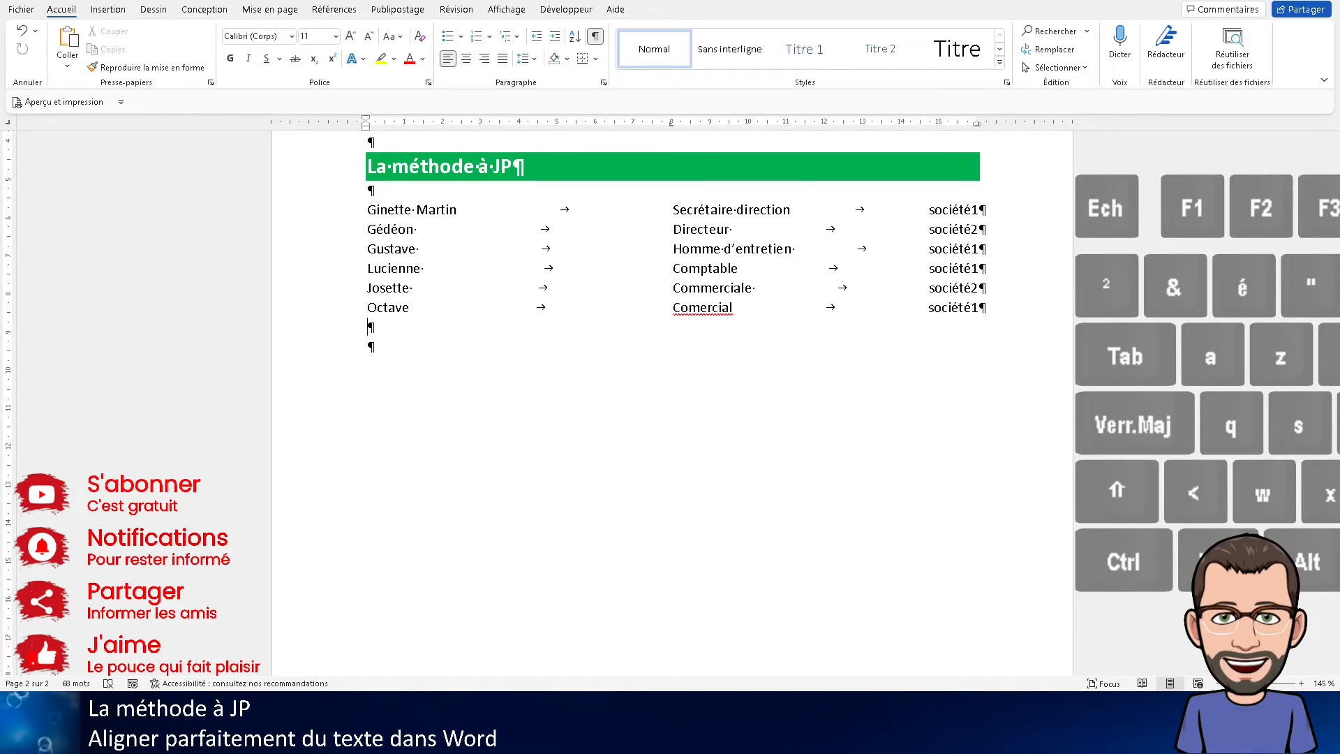
pyautogui.click(672, 127)
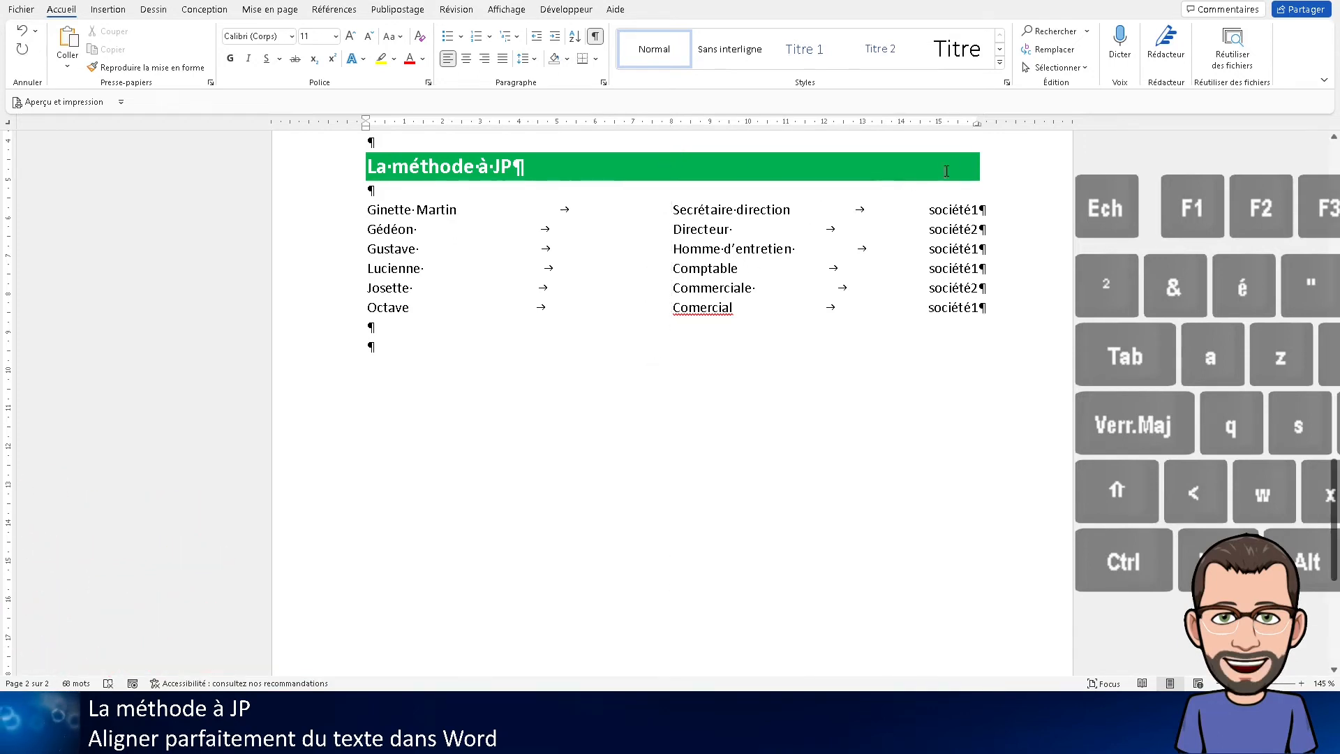
pyautogui.click(978, 124)
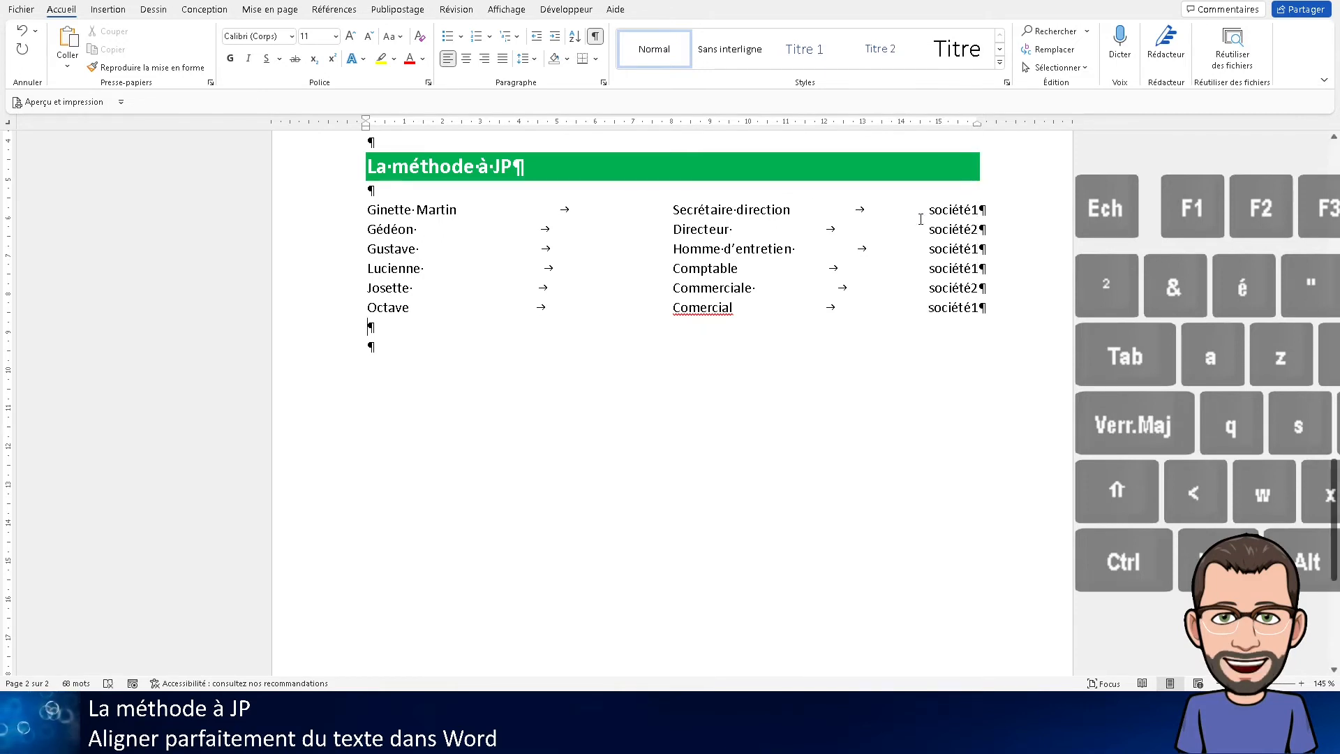
# Try five tabs at the default spacing in the empty new line, and delete that line again
pyautogui.press('Tab')
pyautogui.press('Tab')
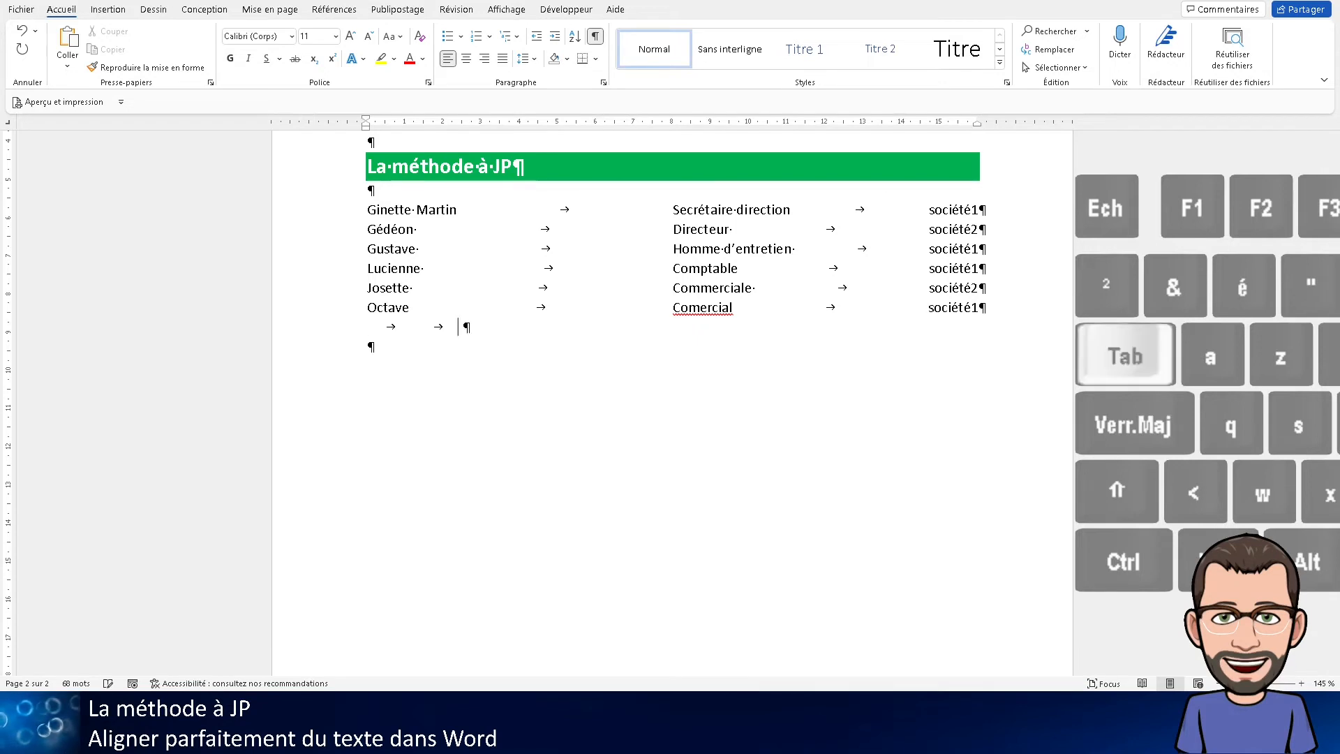
pyautogui.press('Tab')
pyautogui.press('Tab')
pyautogui.press('Tab')
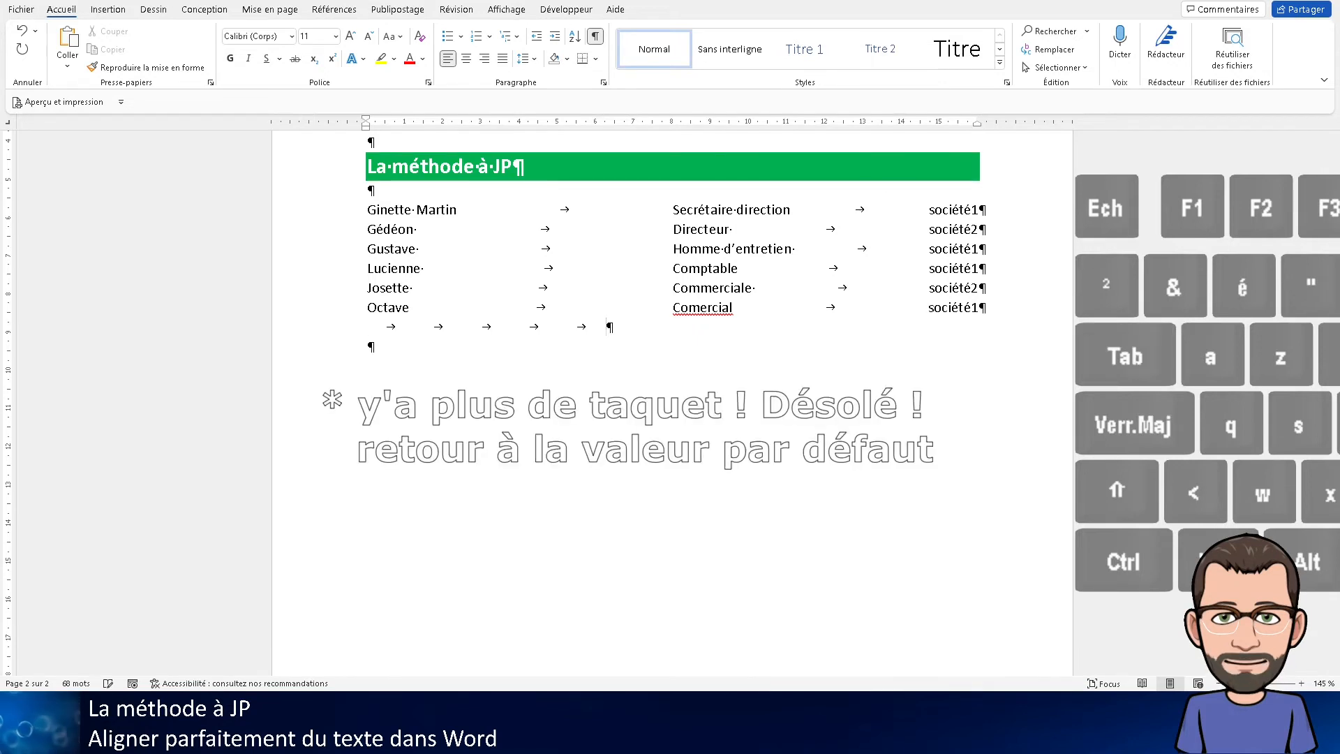
pyautogui.press('BackSpace')
pyautogui.press('BackSpace')
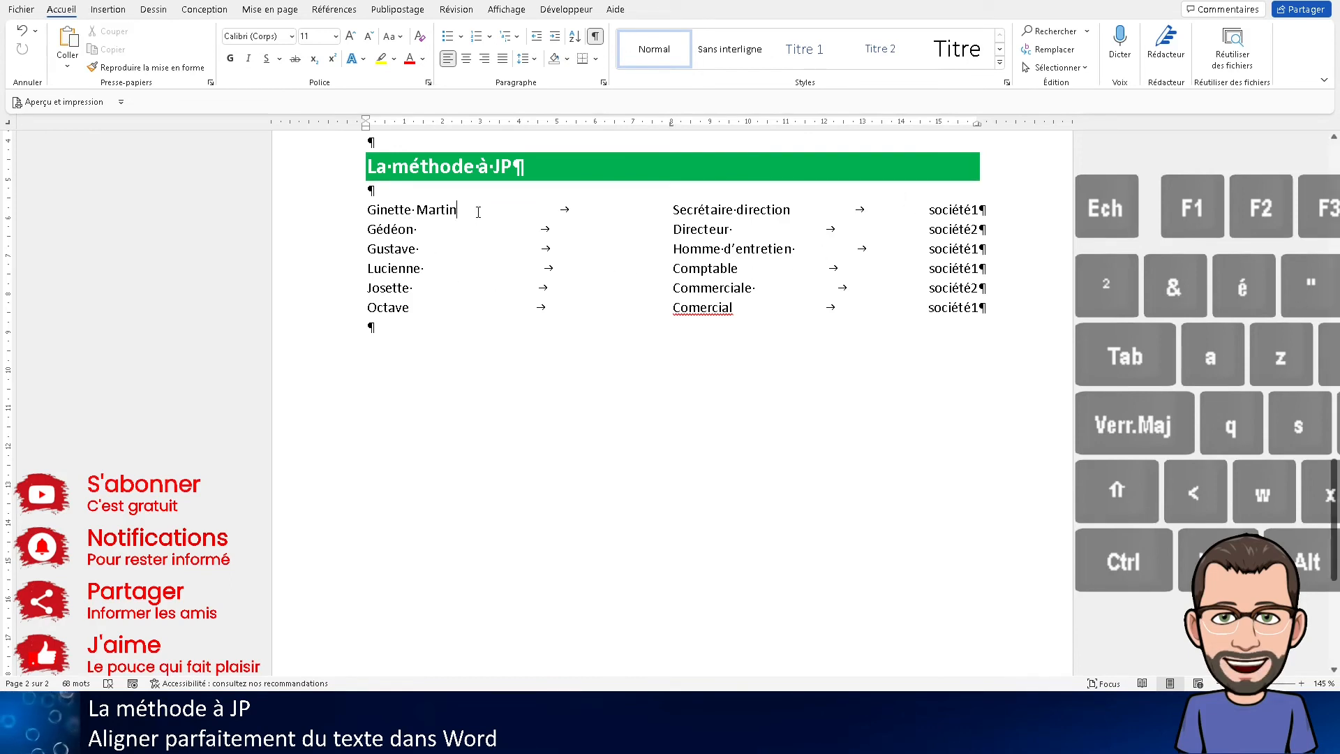
# Select the first five list lines and review their tab stop settings without changing anything
pyautogui.moveTo(332, 213); pyautogui.dragTo(323, 286)
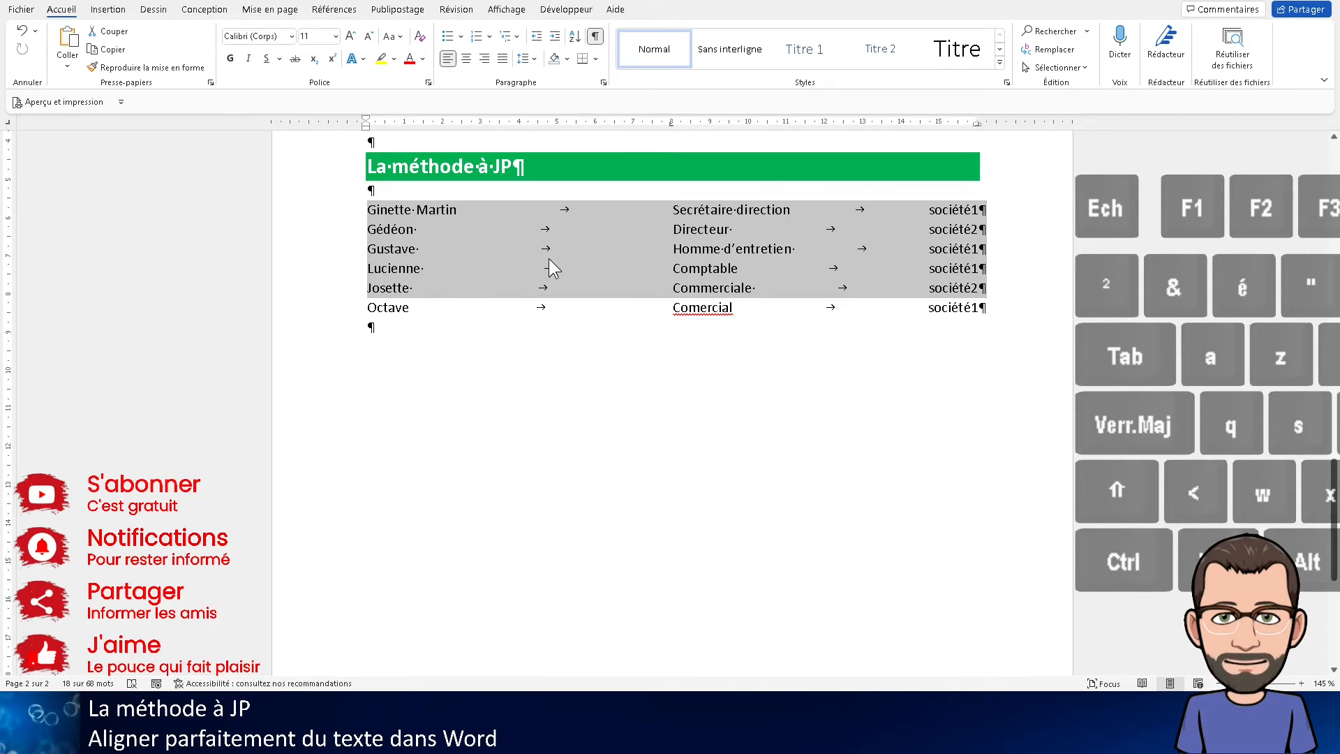
pyautogui.click(604, 83)
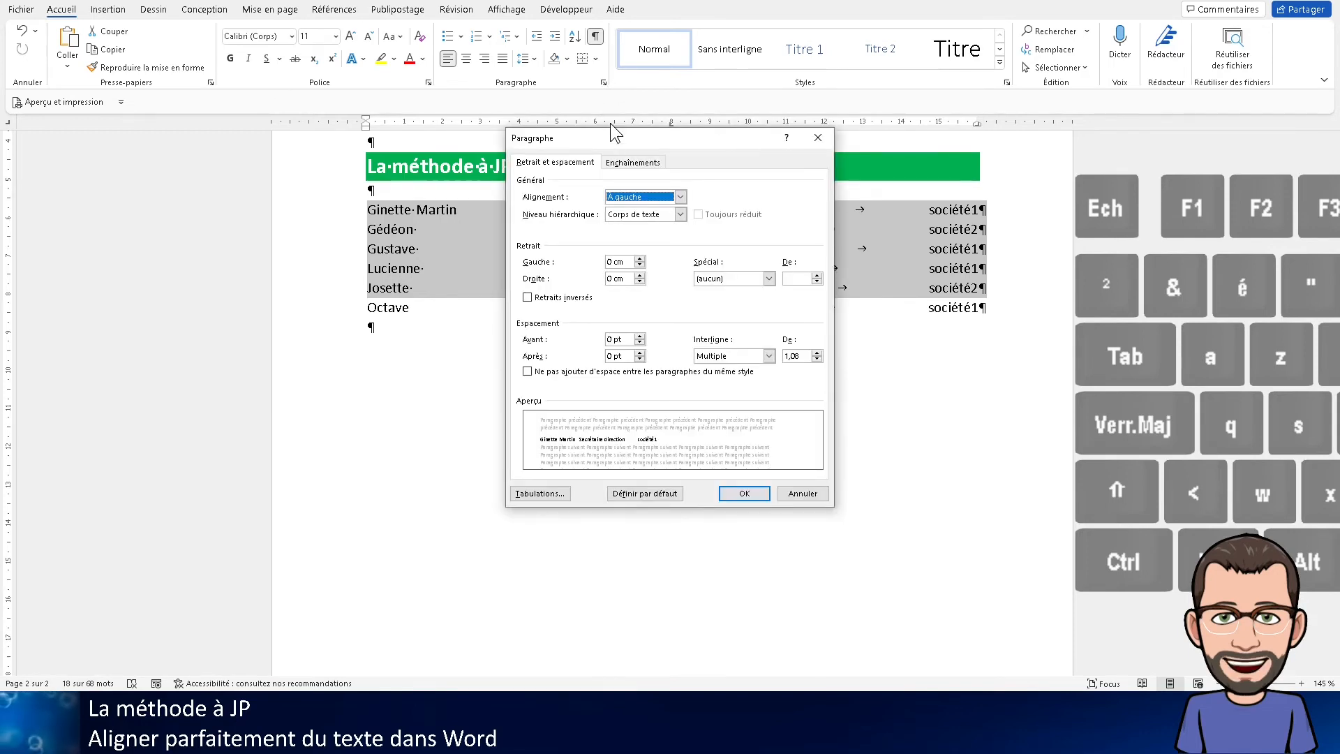
pyautogui.click(539, 494)
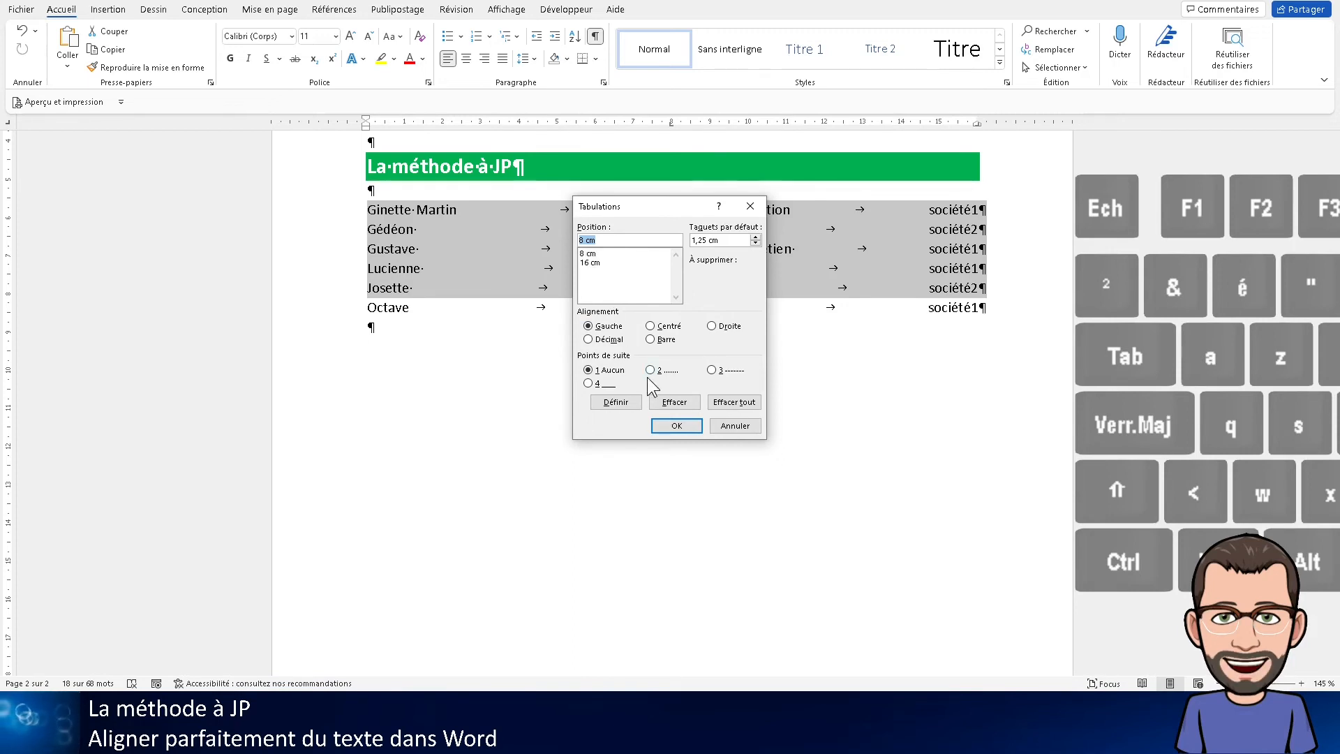
pyautogui.click(733, 427)
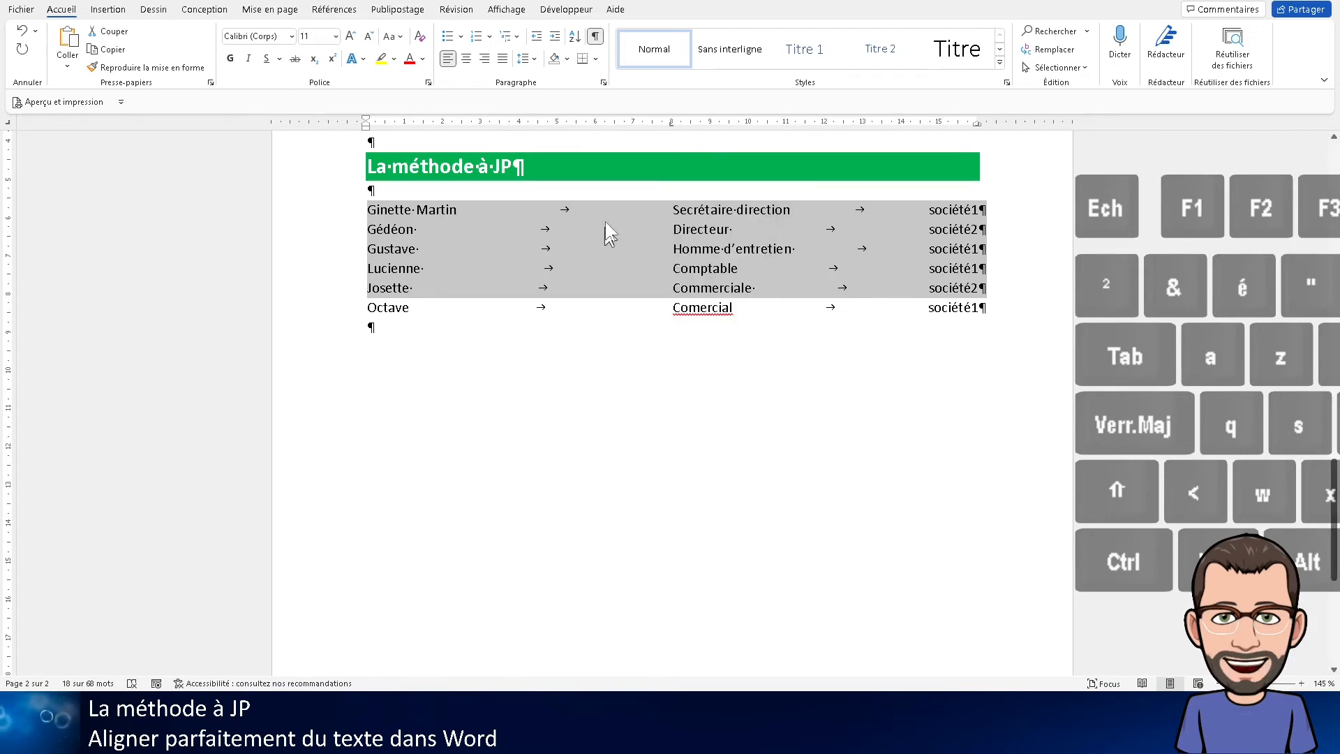
# Give the 8 cm tab stop of the selected lines centred alignment and the dotted leader (option 2)
pyautogui.doubleClick(670, 126)
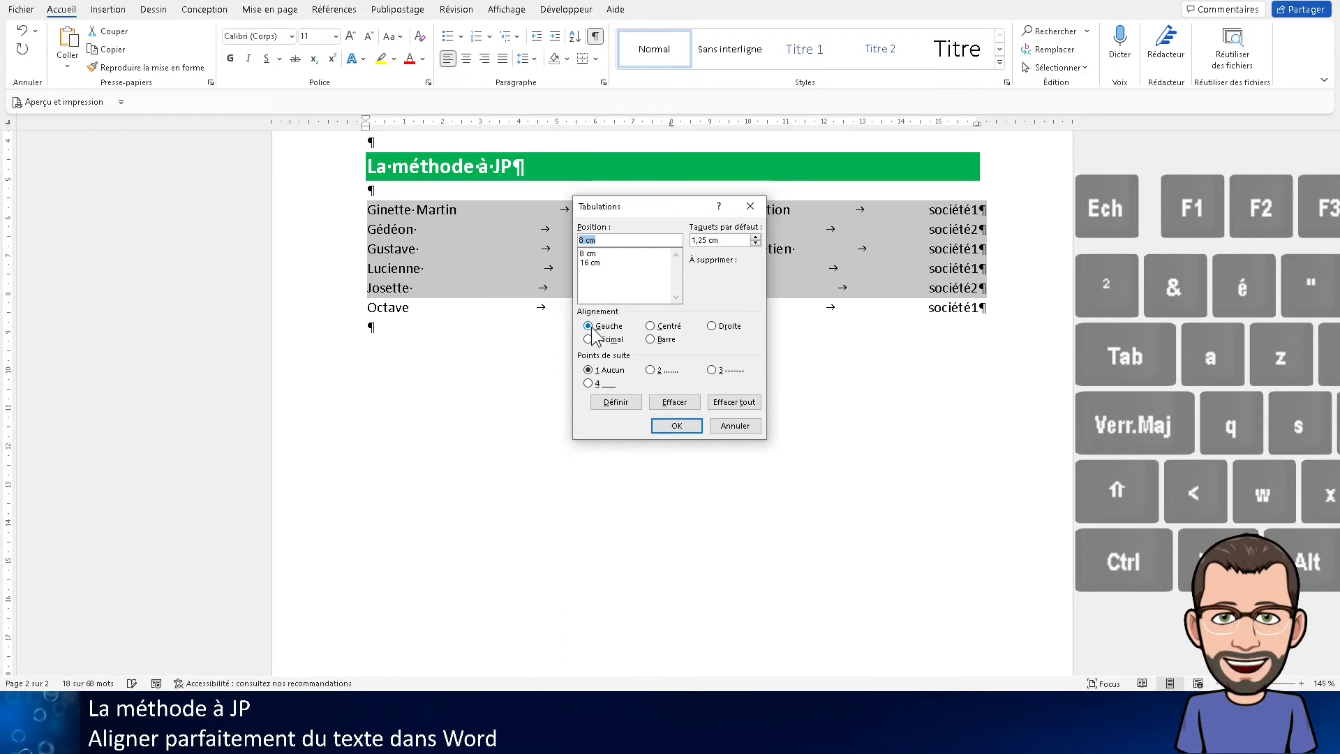
pyautogui.click(654, 326)
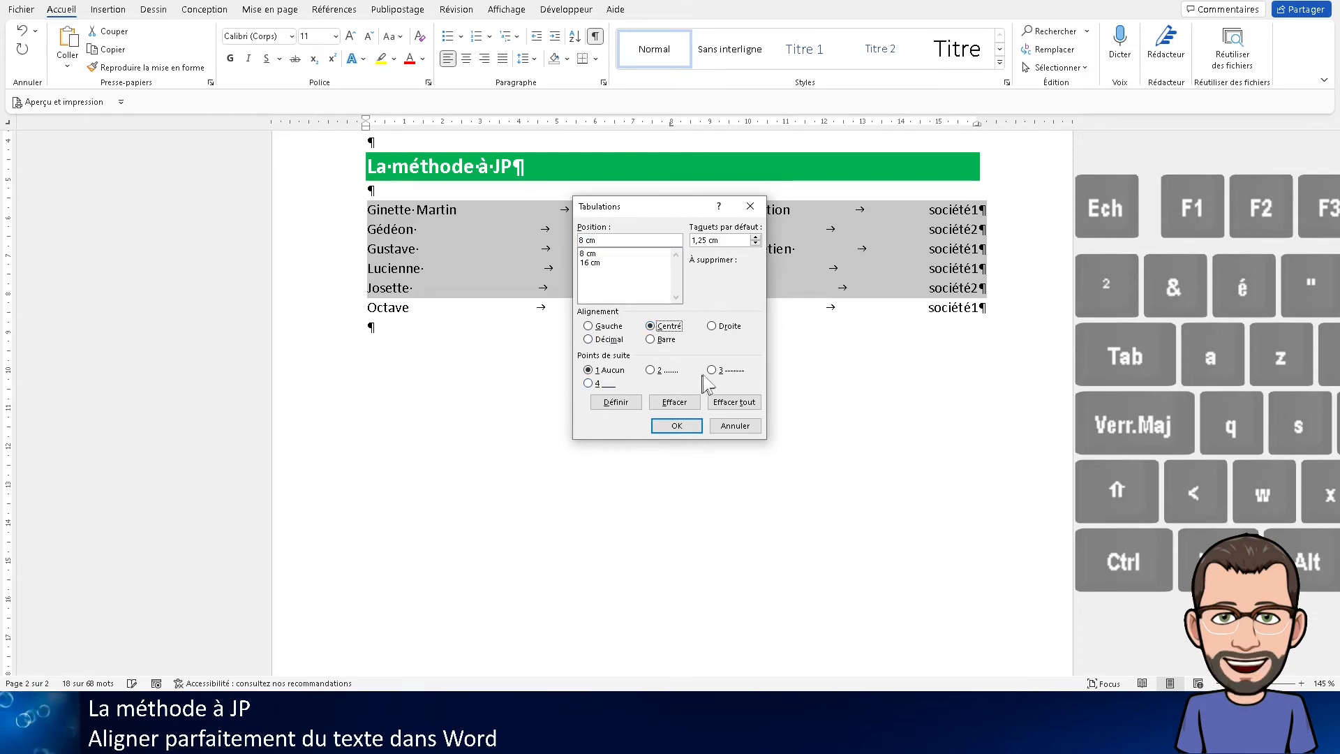
pyautogui.click(656, 371)
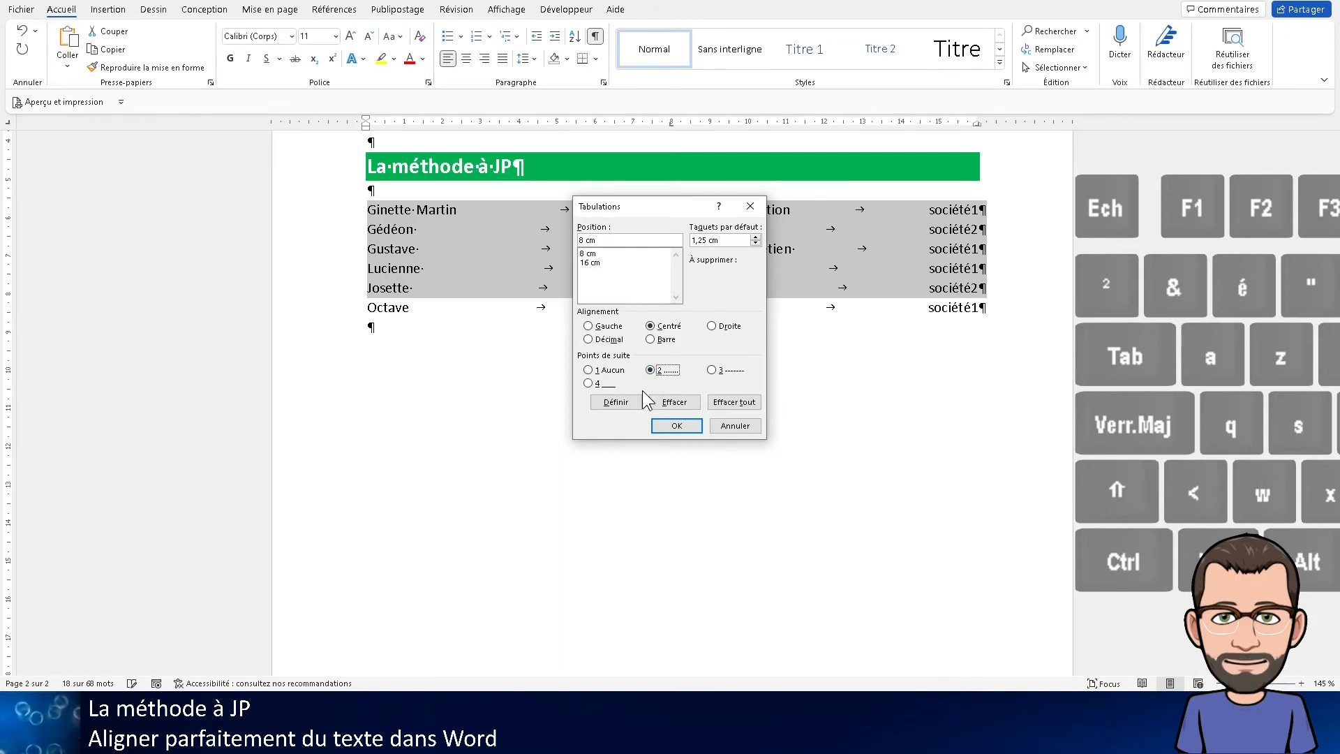
pyautogui.click(727, 371)
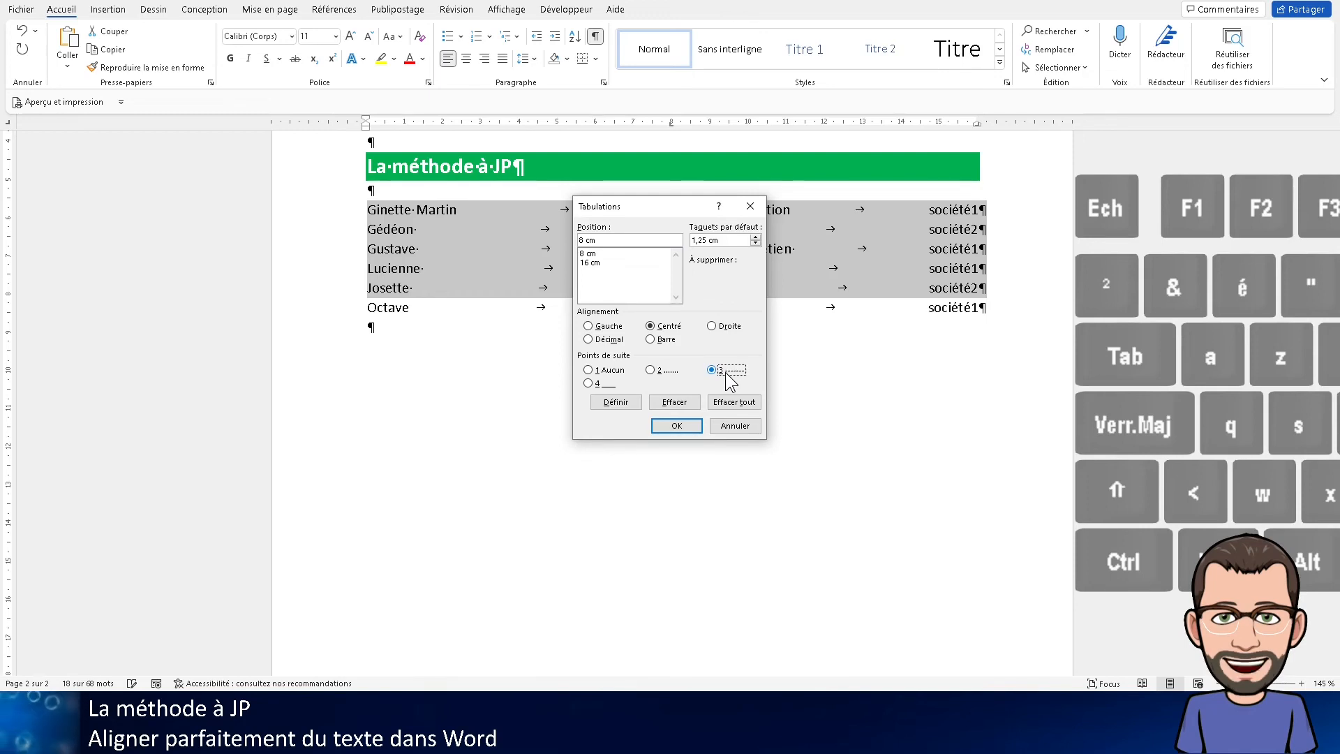
pyautogui.click(588, 383)
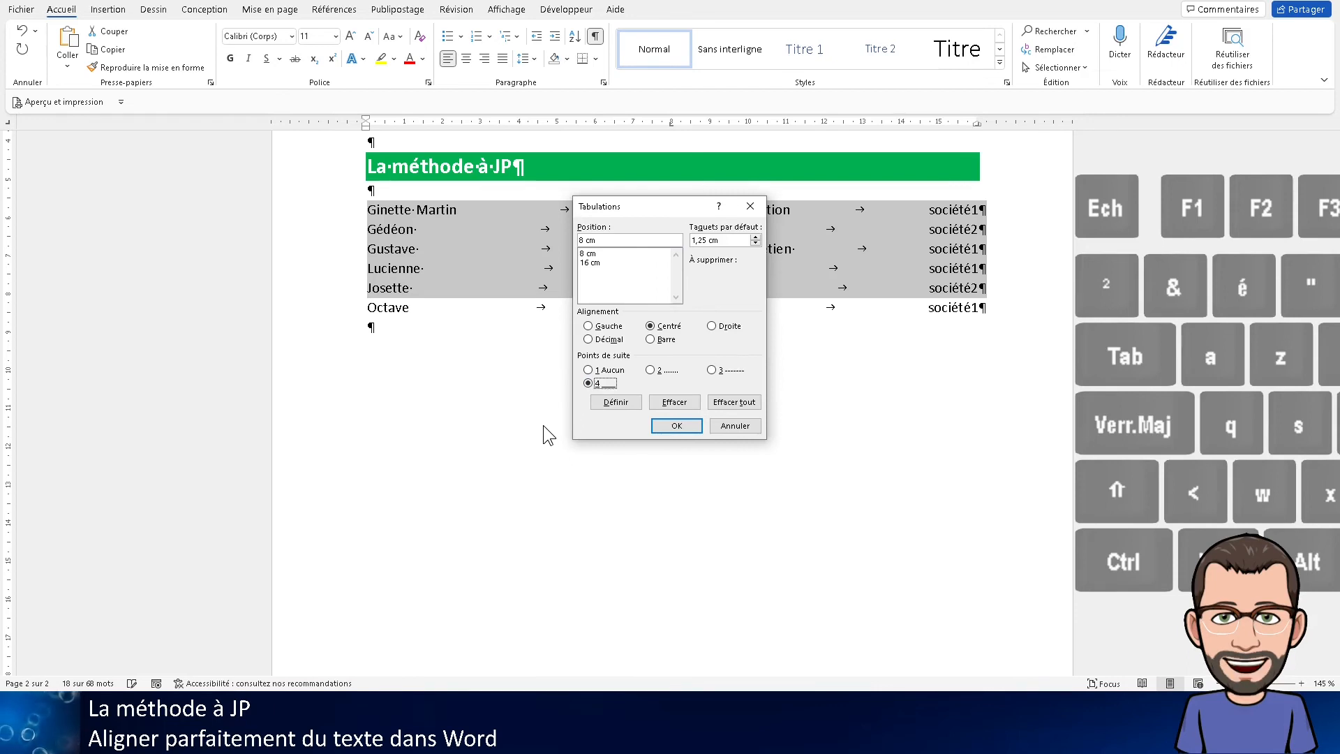
pyautogui.click(659, 373)
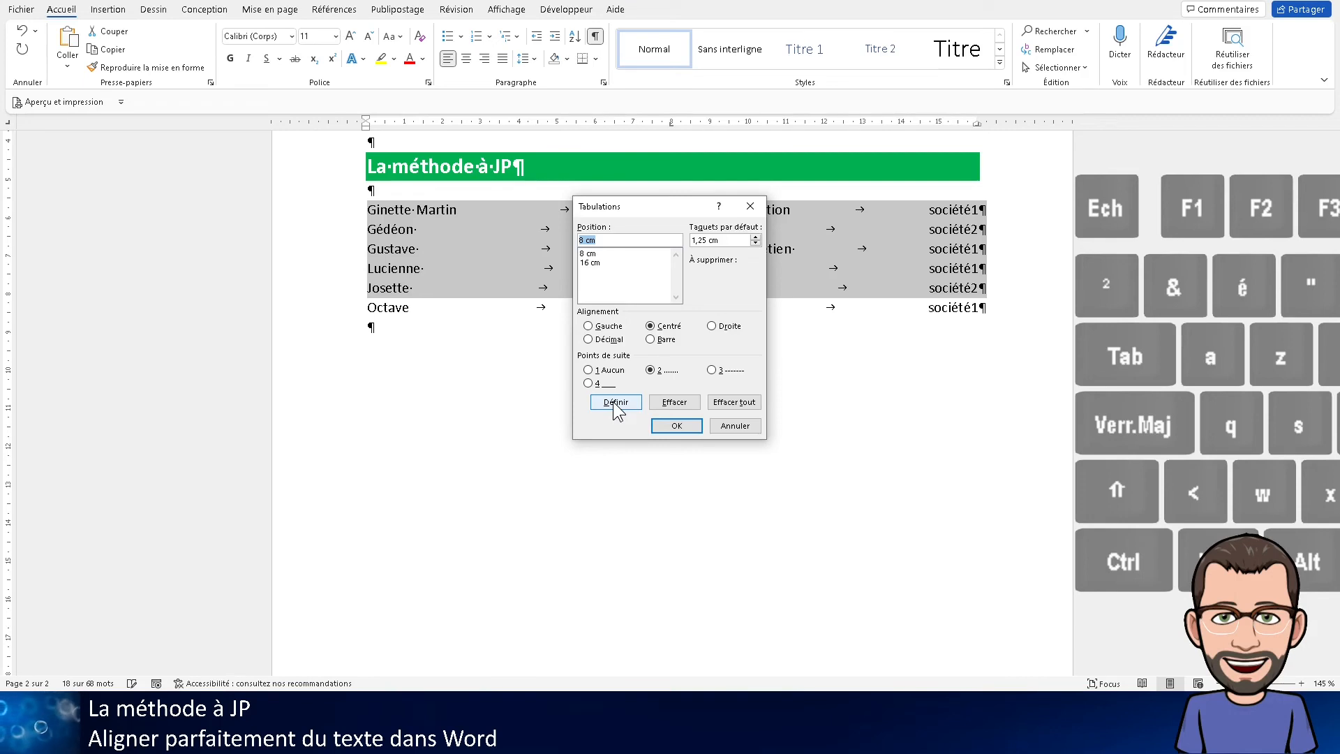
# Give the 16 cm tab stop the dotted leader (option 2) and apply the tab settings
pyautogui.click(594, 263)
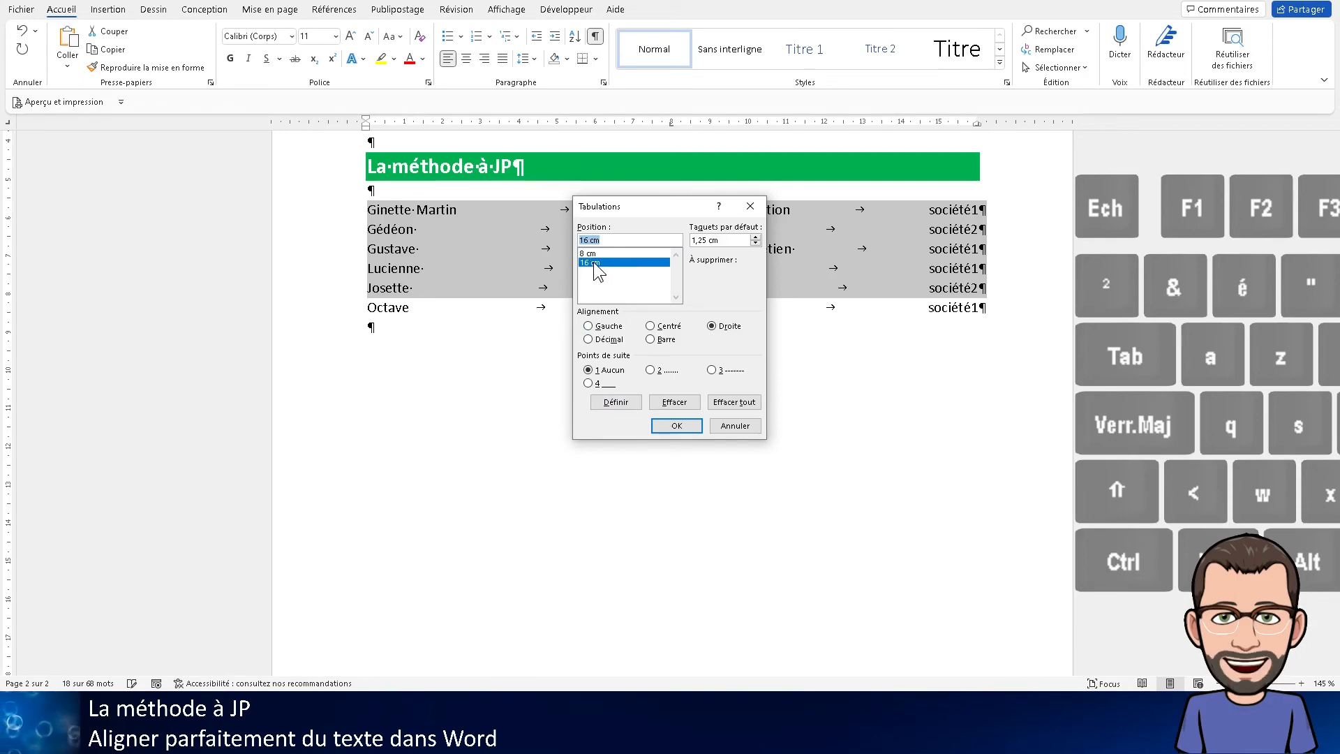
pyautogui.click(650, 372)
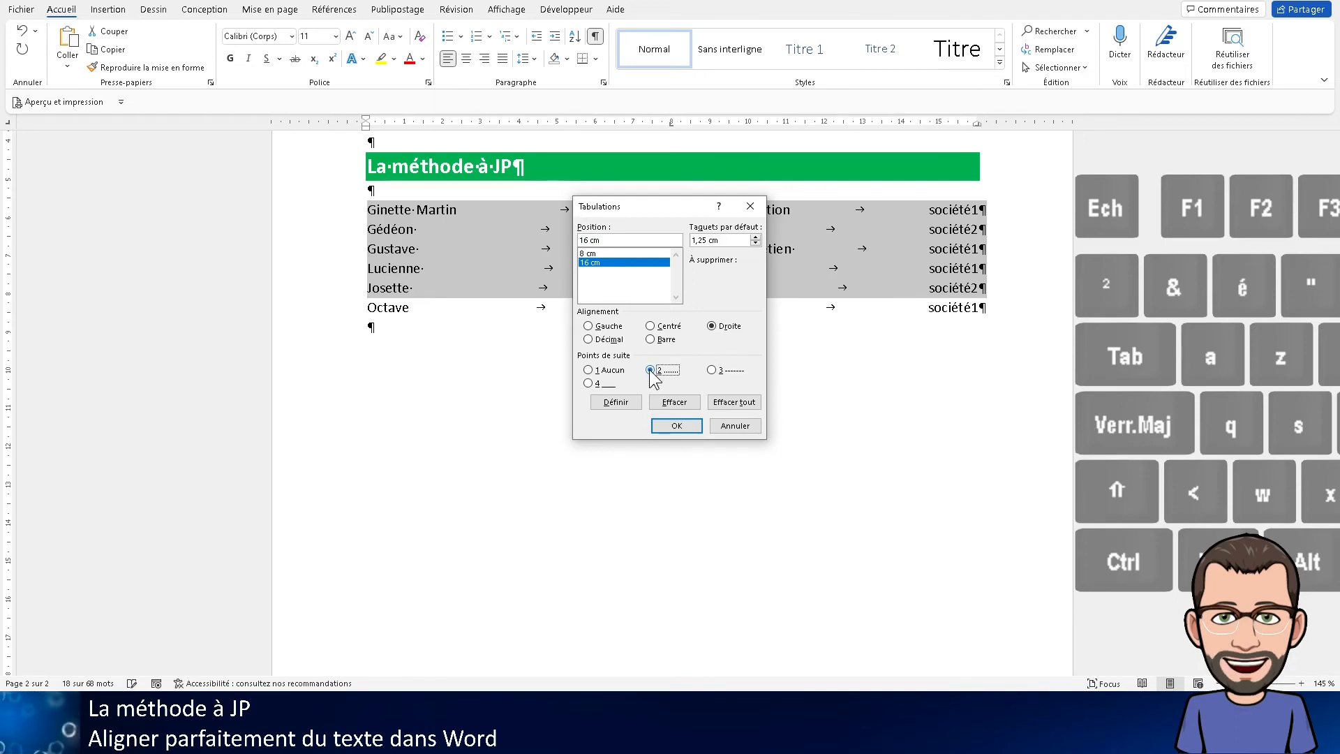
pyautogui.click(676, 426)
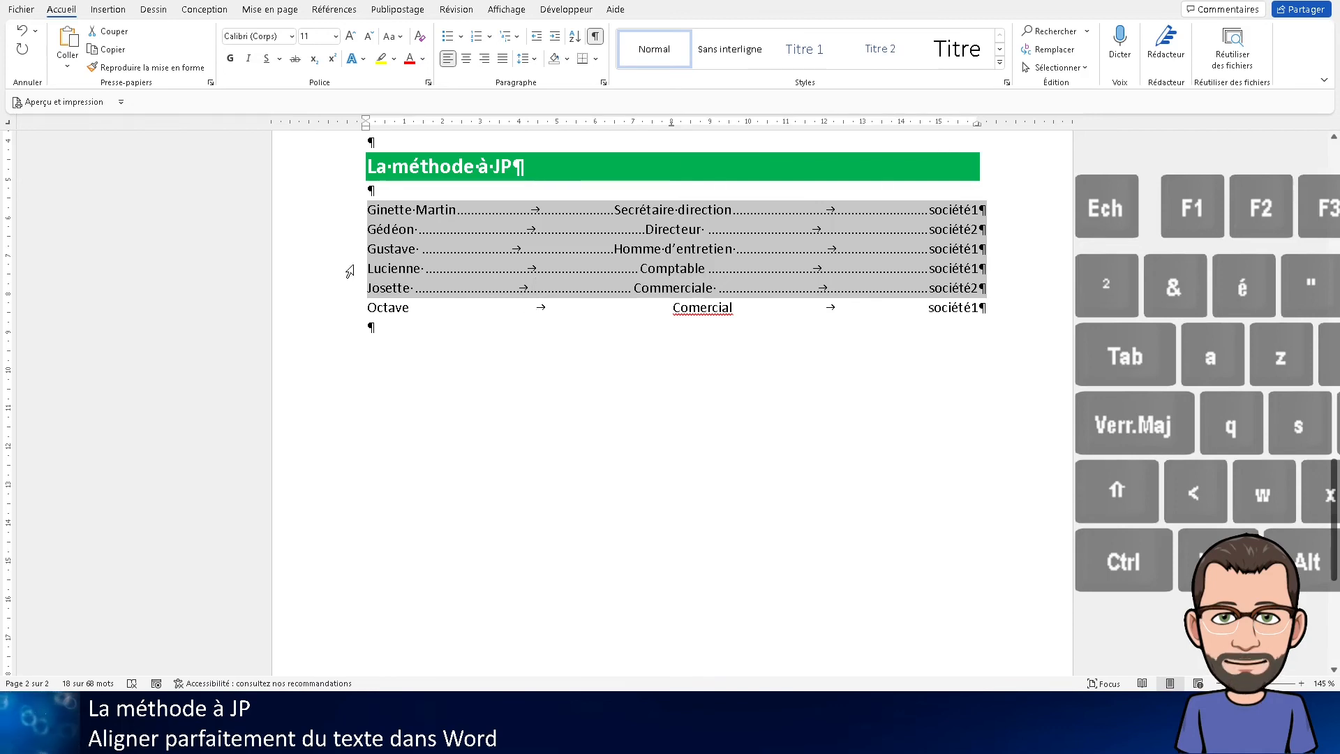
# Copy the third list line's formatting, including its dotted tab stops, onto the last list line
pyautogui.click(330, 249)
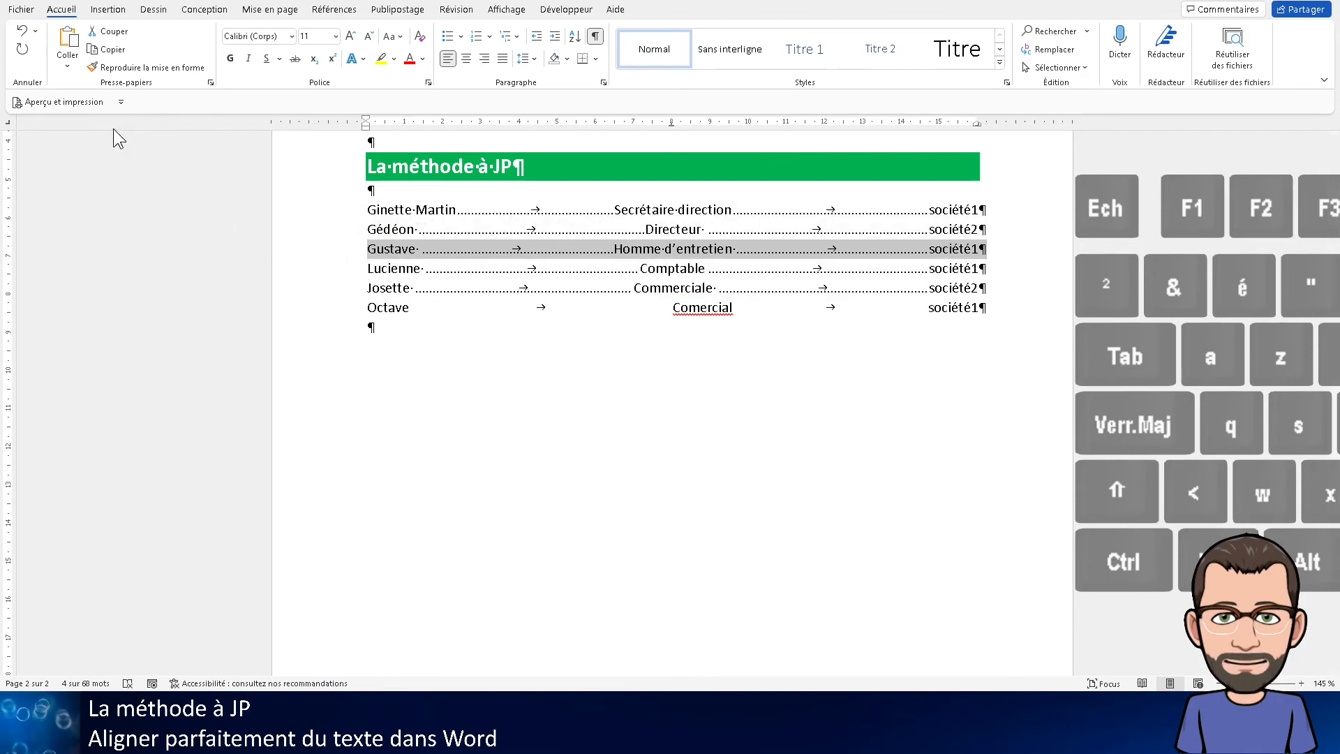
pyautogui.click(150, 72)
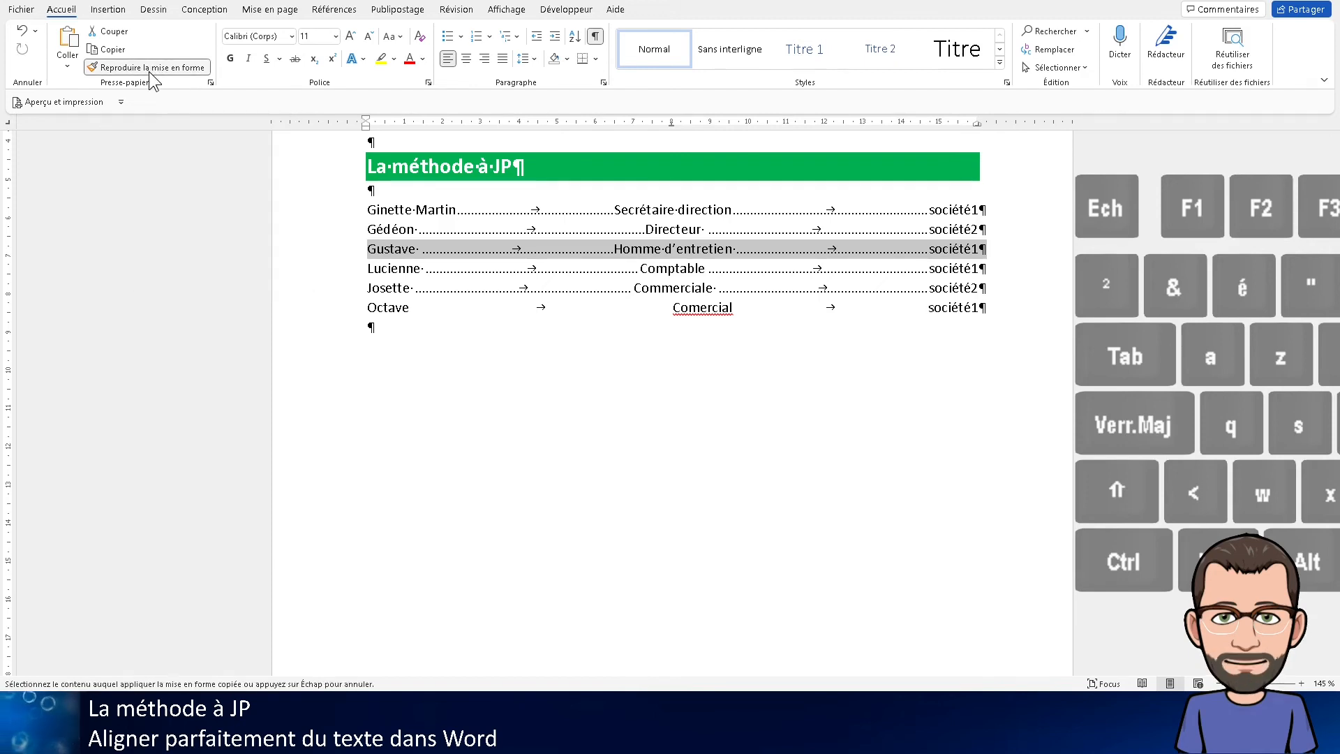
pyautogui.click(339, 315)
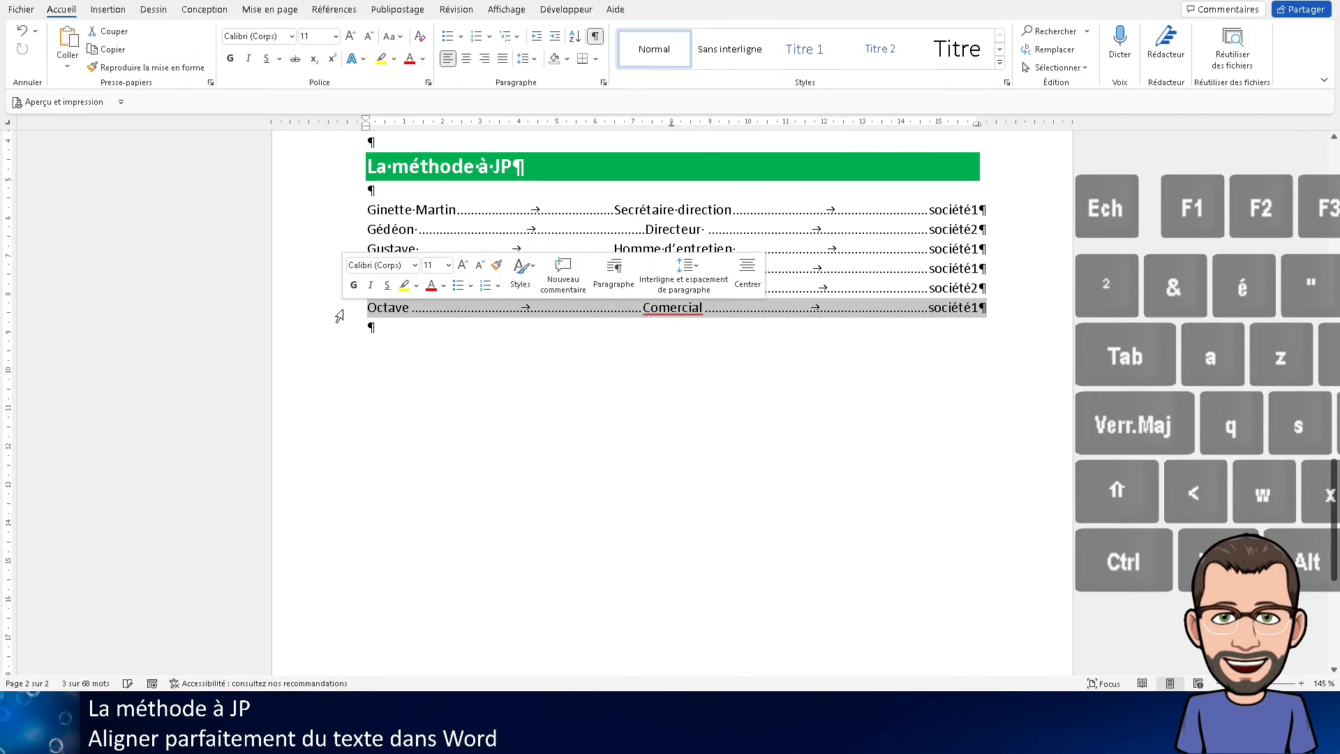
# Correct the misspelled job title in the last list line to "Commercial" using the spelling suggestion
pyautogui.click(649, 310)
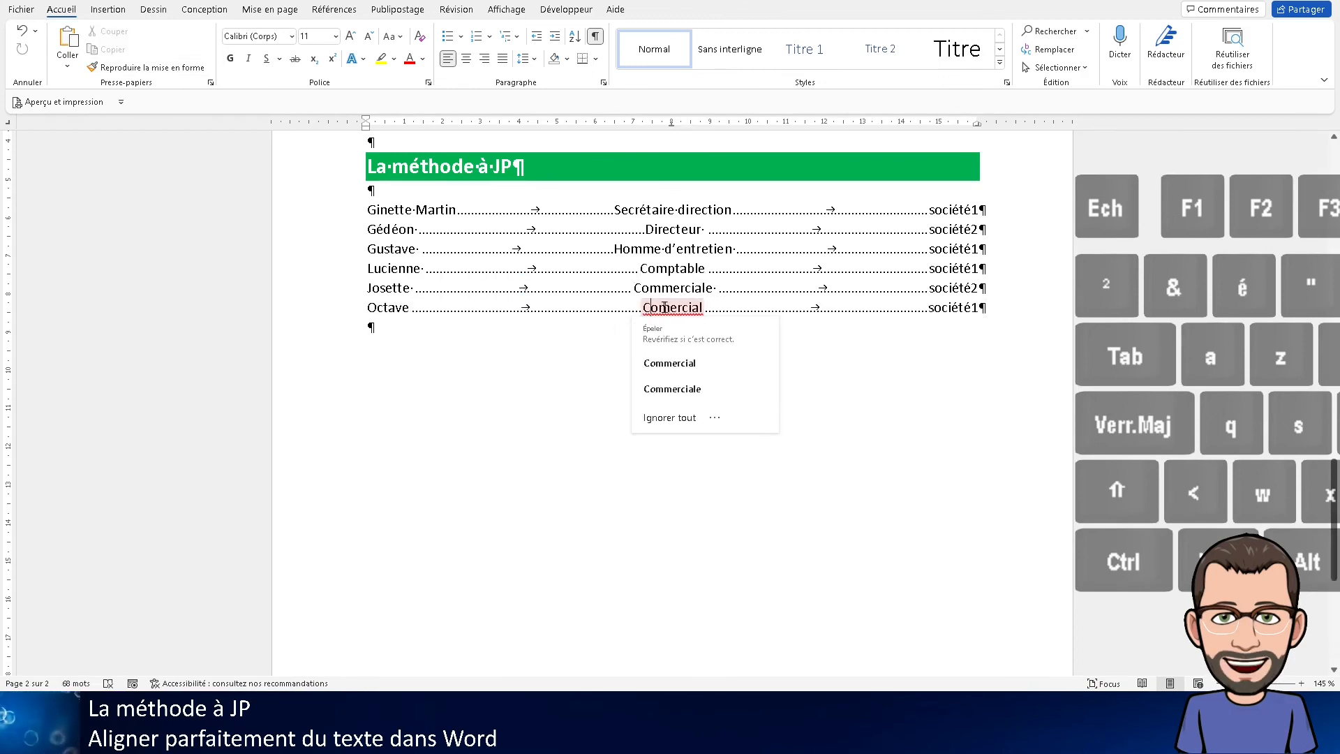
pyautogui.click(661, 310)
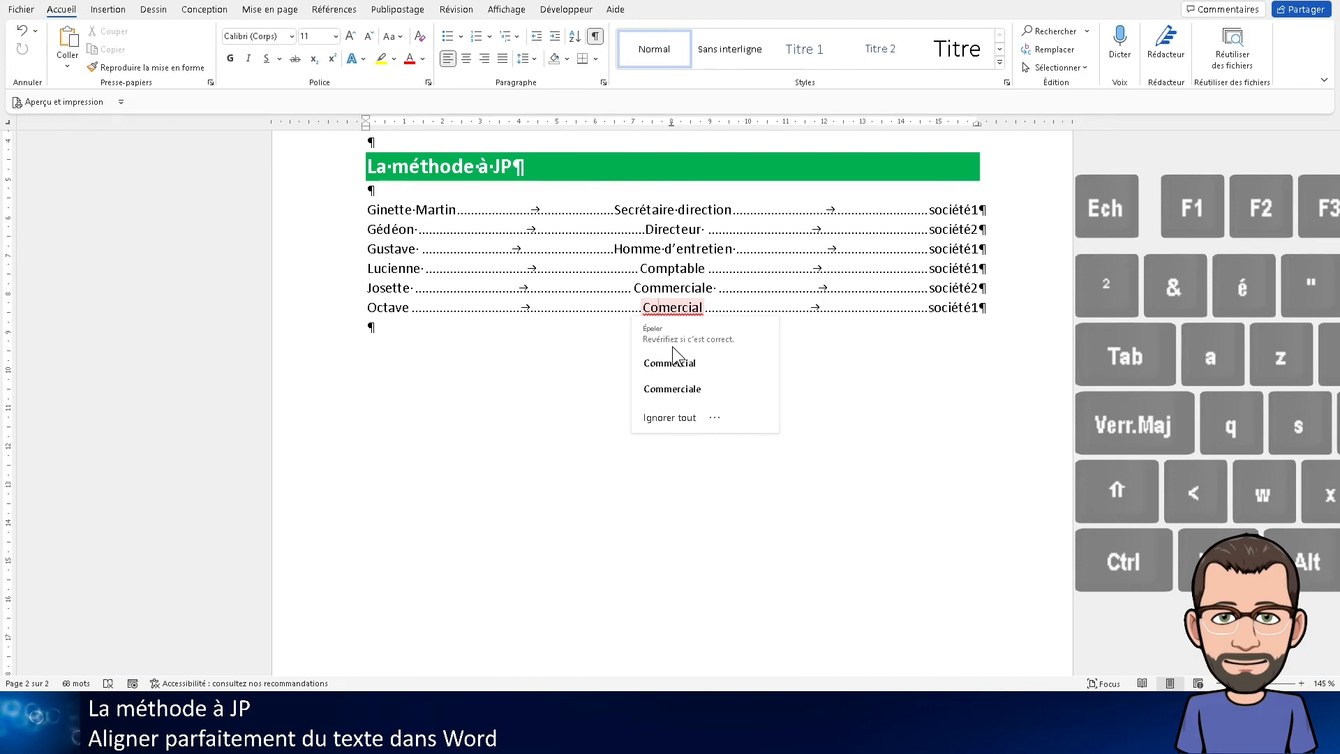
pyautogui.click(670, 363)
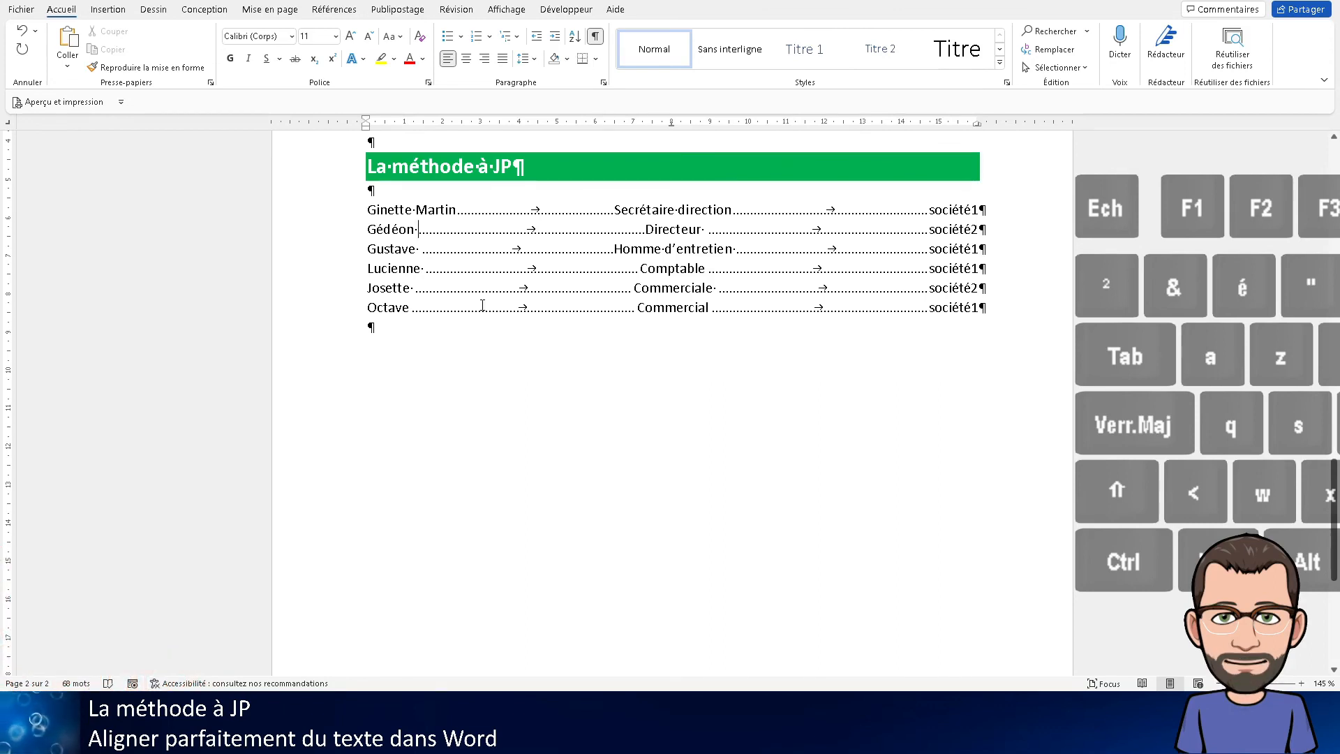
# Add a surname after the first name in the second list line
pyautogui.press('shift')
pyautogui.write('up')
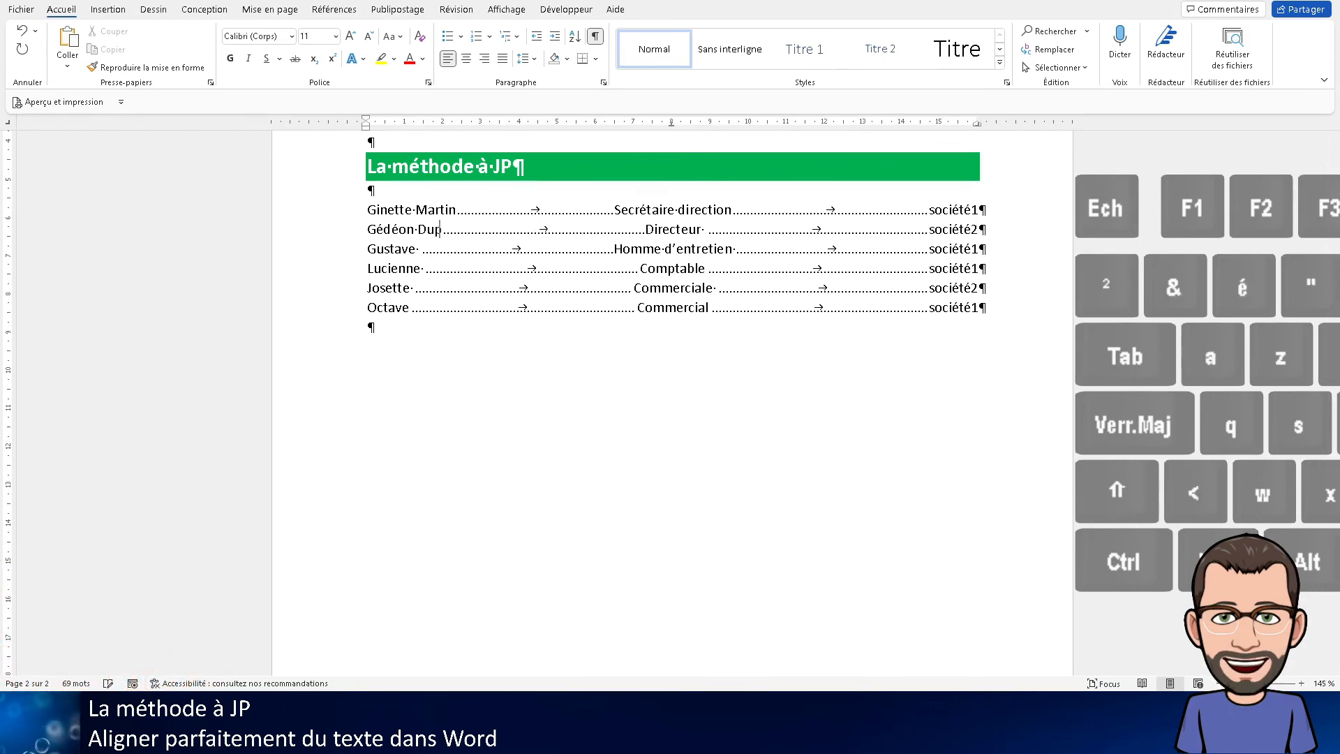